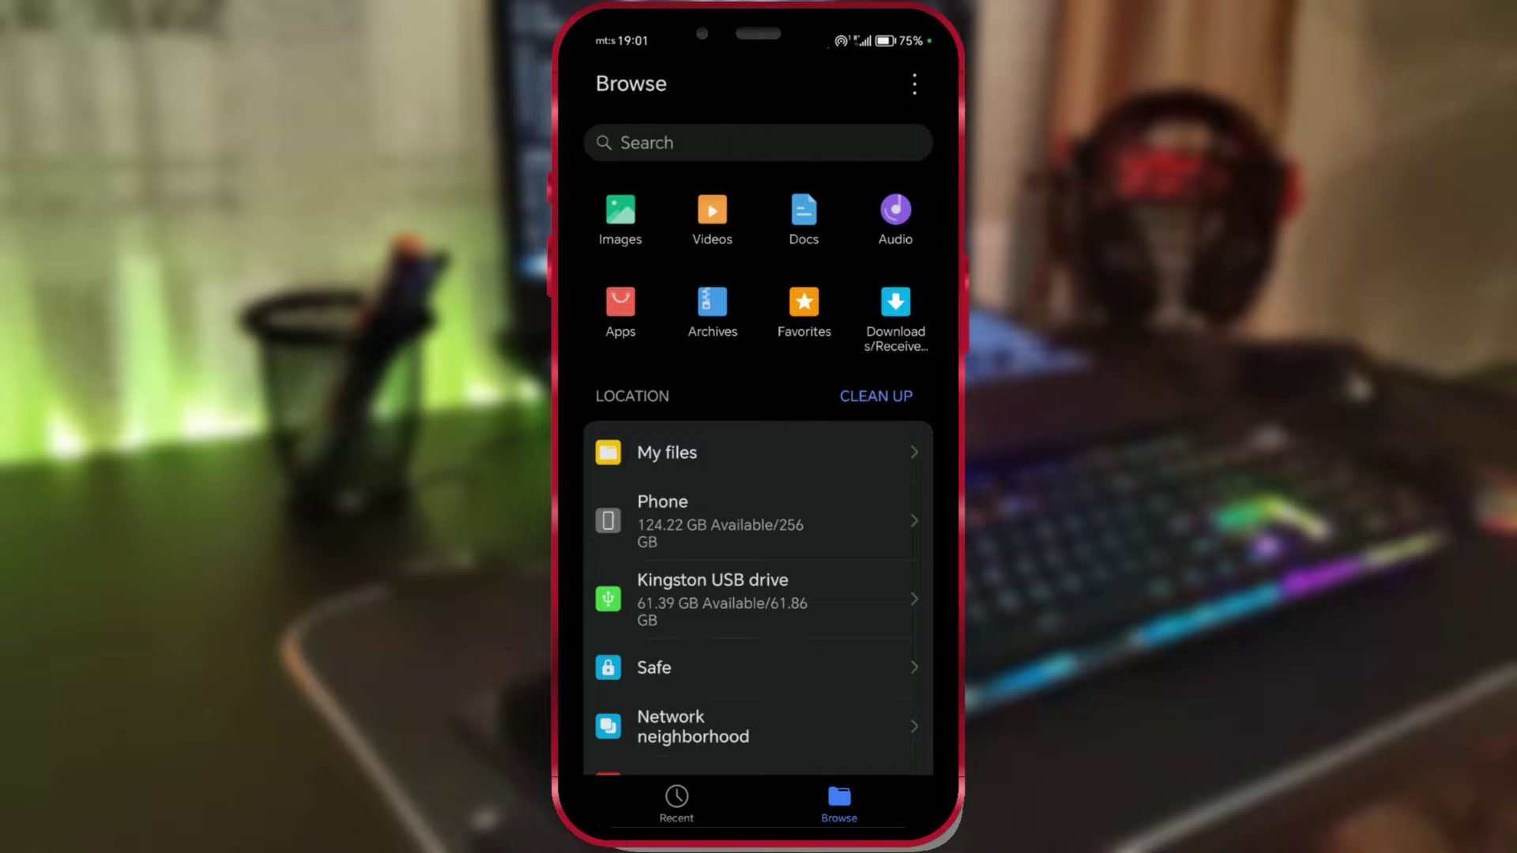
click(768, 600)
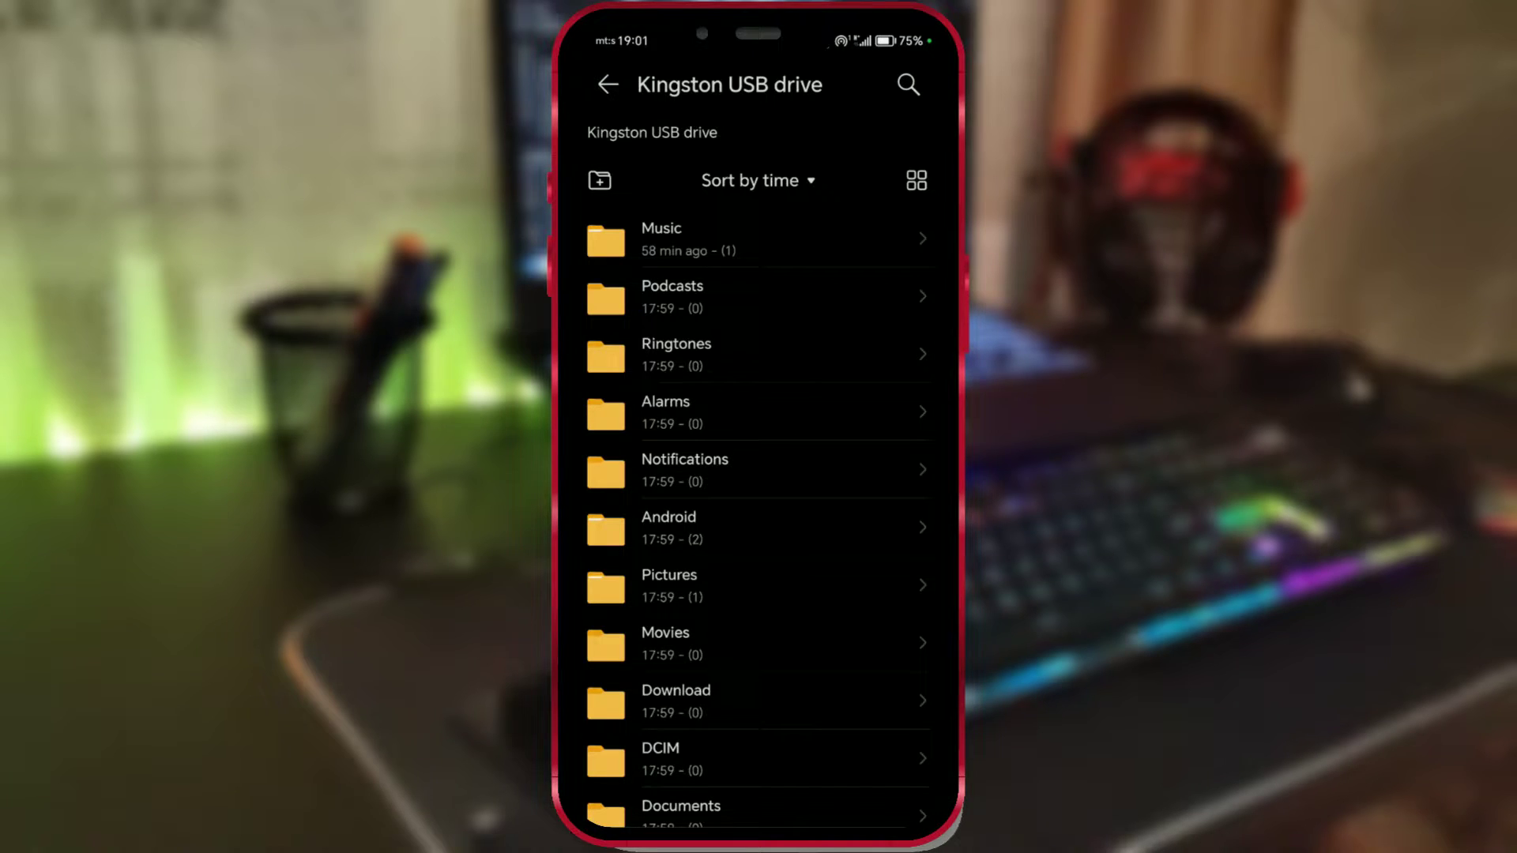
scroll(837, 403, down, 3)
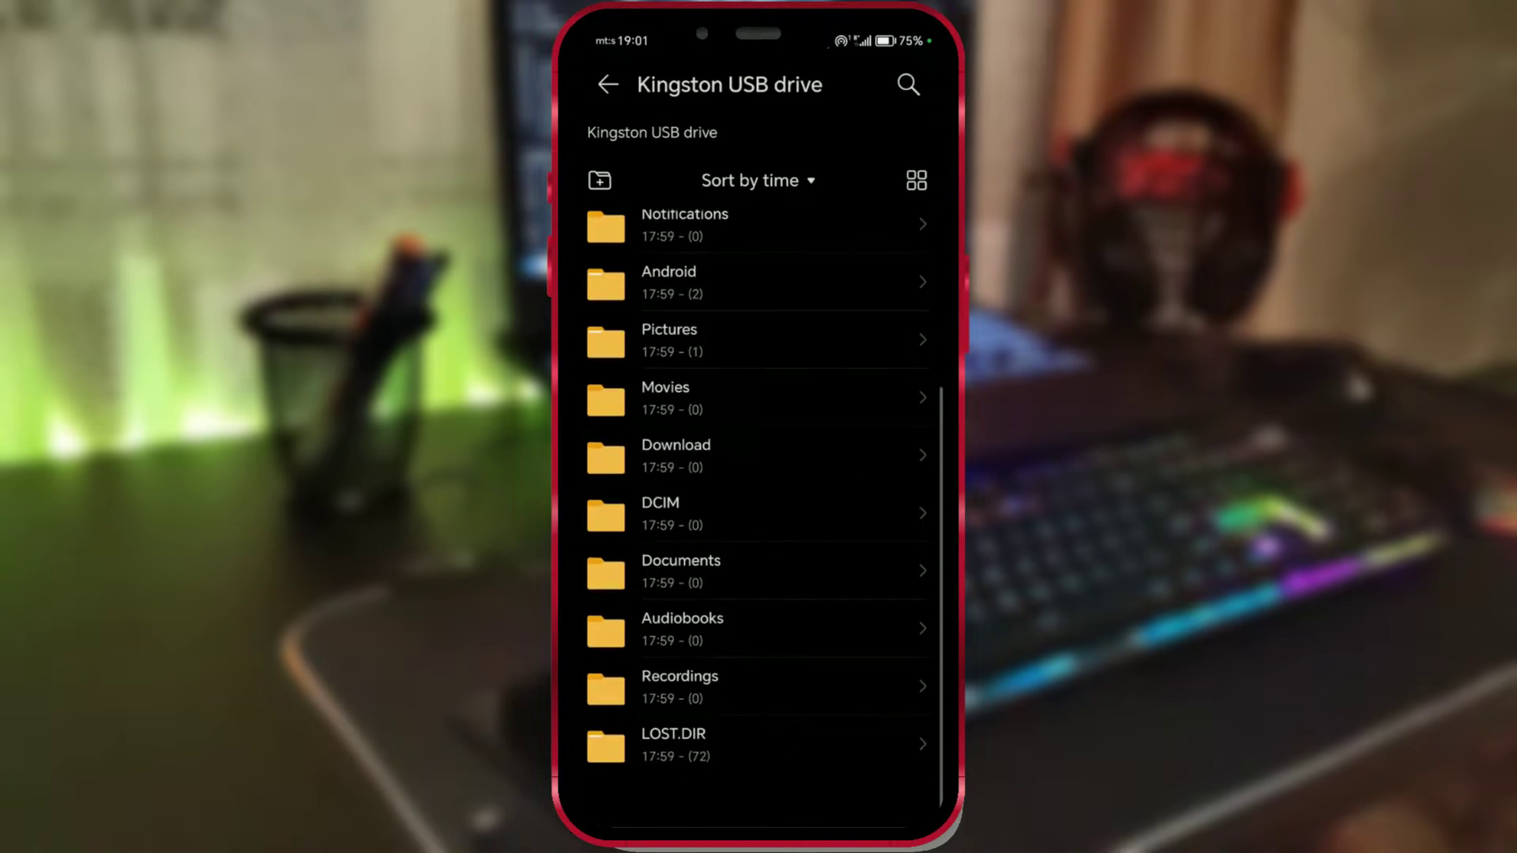
scroll(817, 515, up, 3)
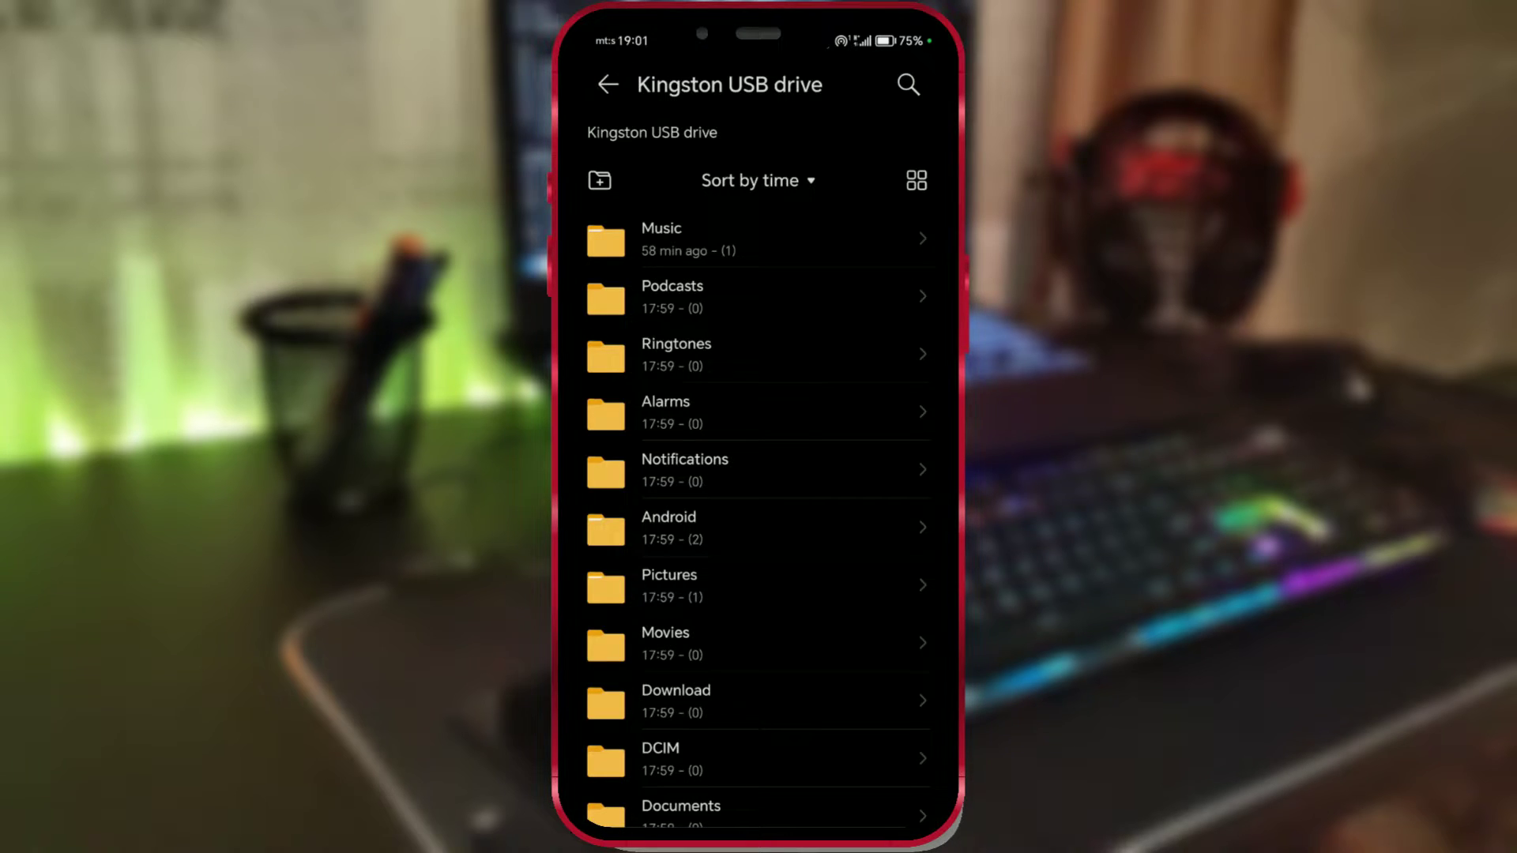
drag(572, 556, 640, 559)
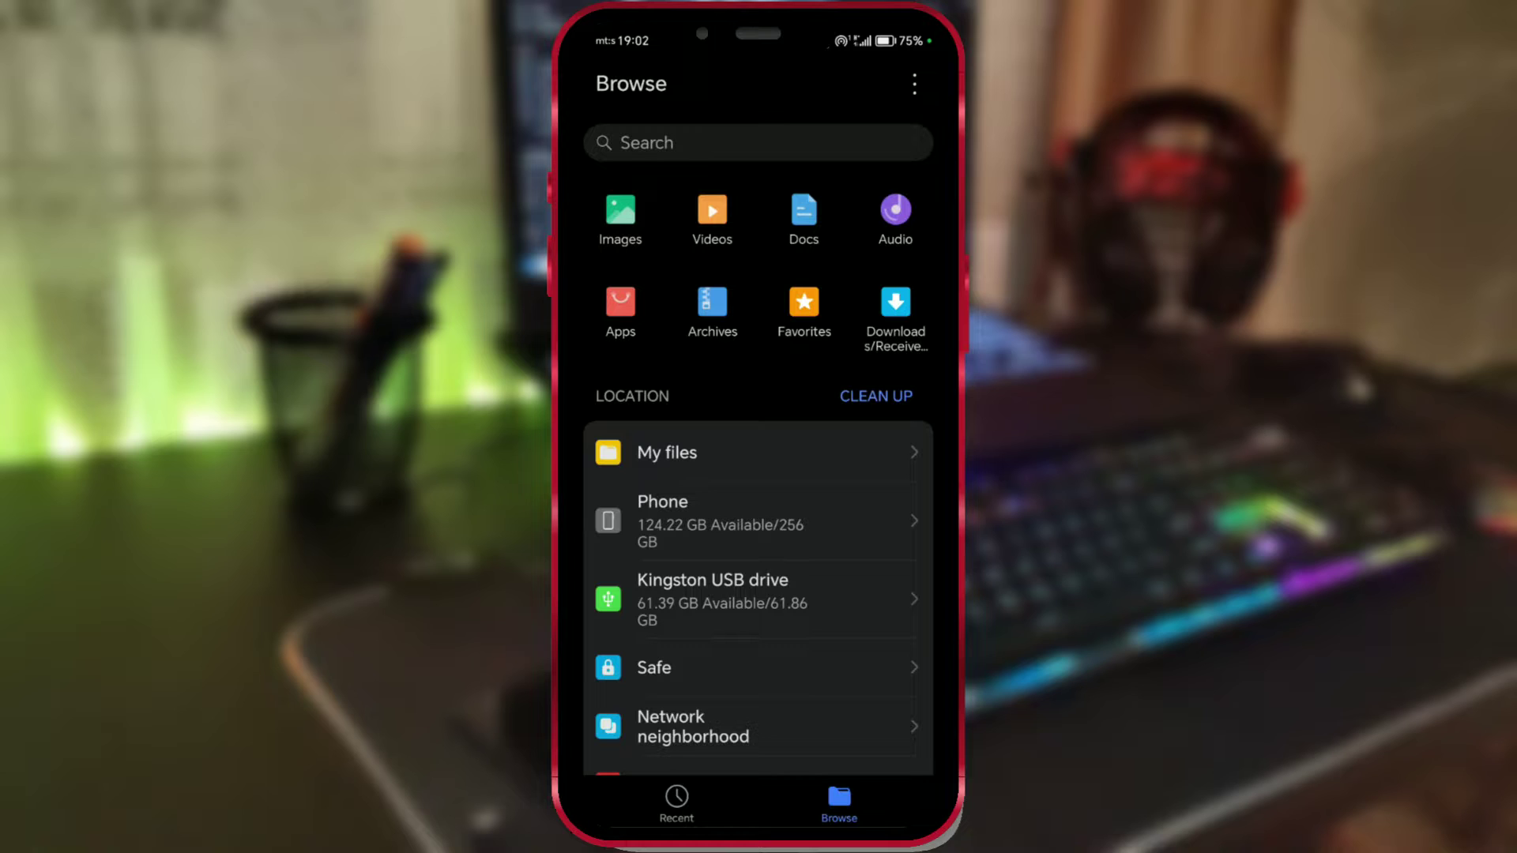
Select the Metallica folder in the phone's Music folder for copying
click(802, 510)
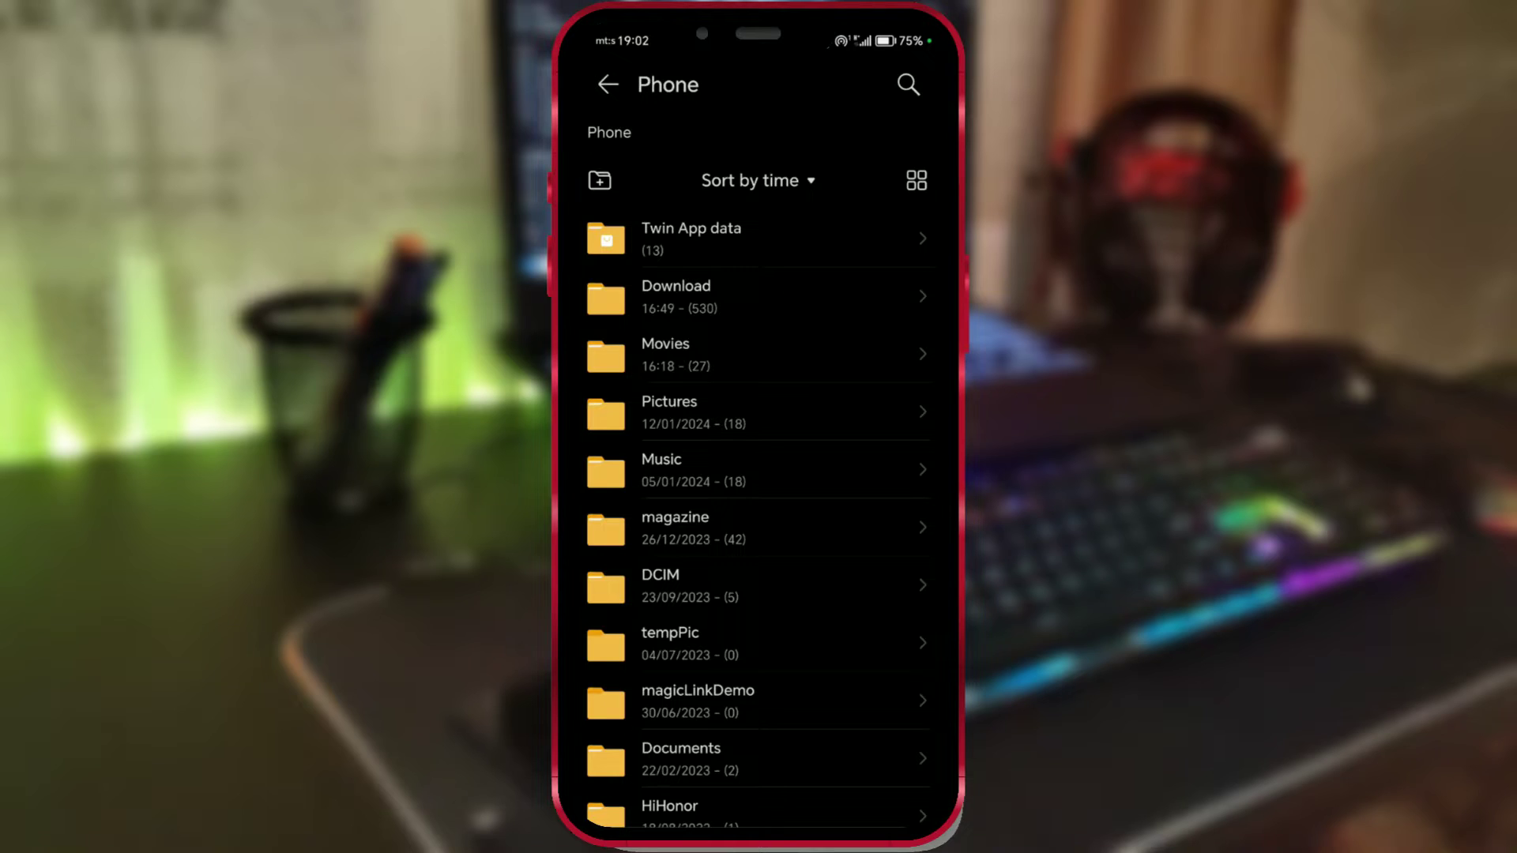
click(777, 475)
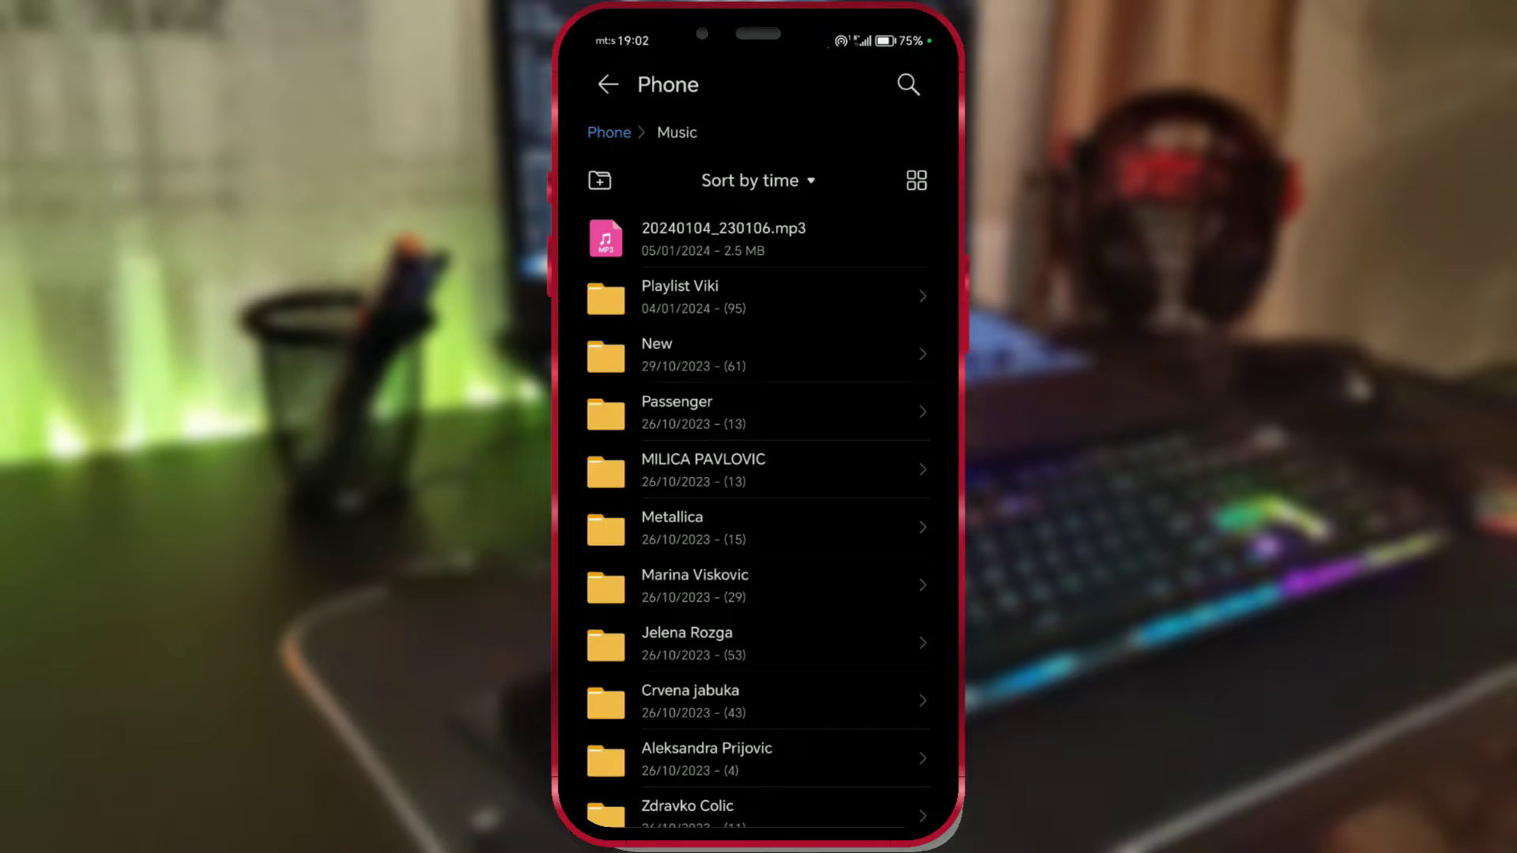
click(791, 527)
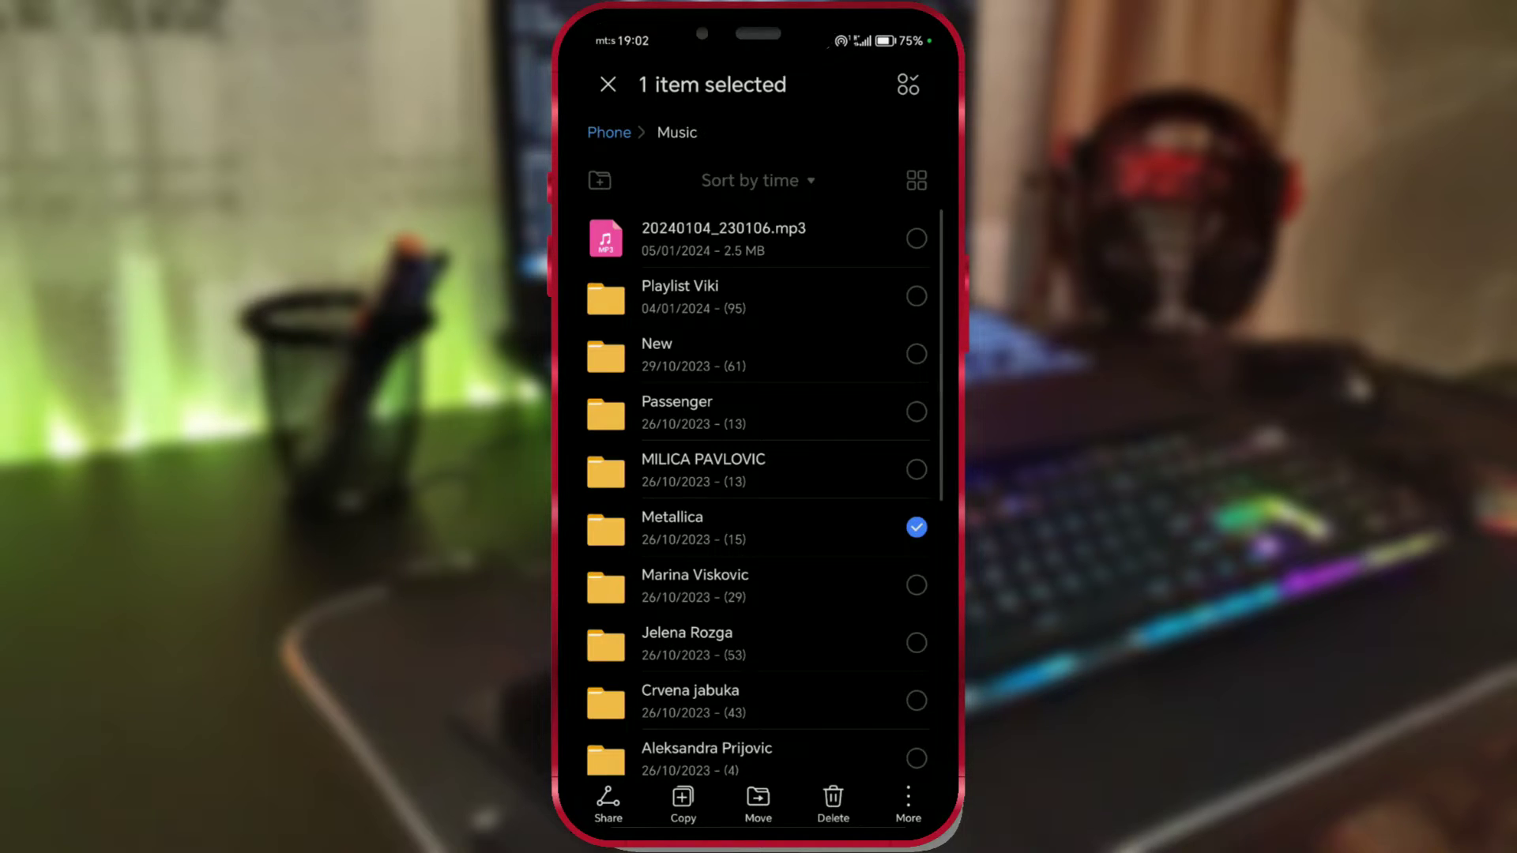
Copy Metallica into the Kingston USB drive's Music folder and open it to check the songs
click(684, 801)
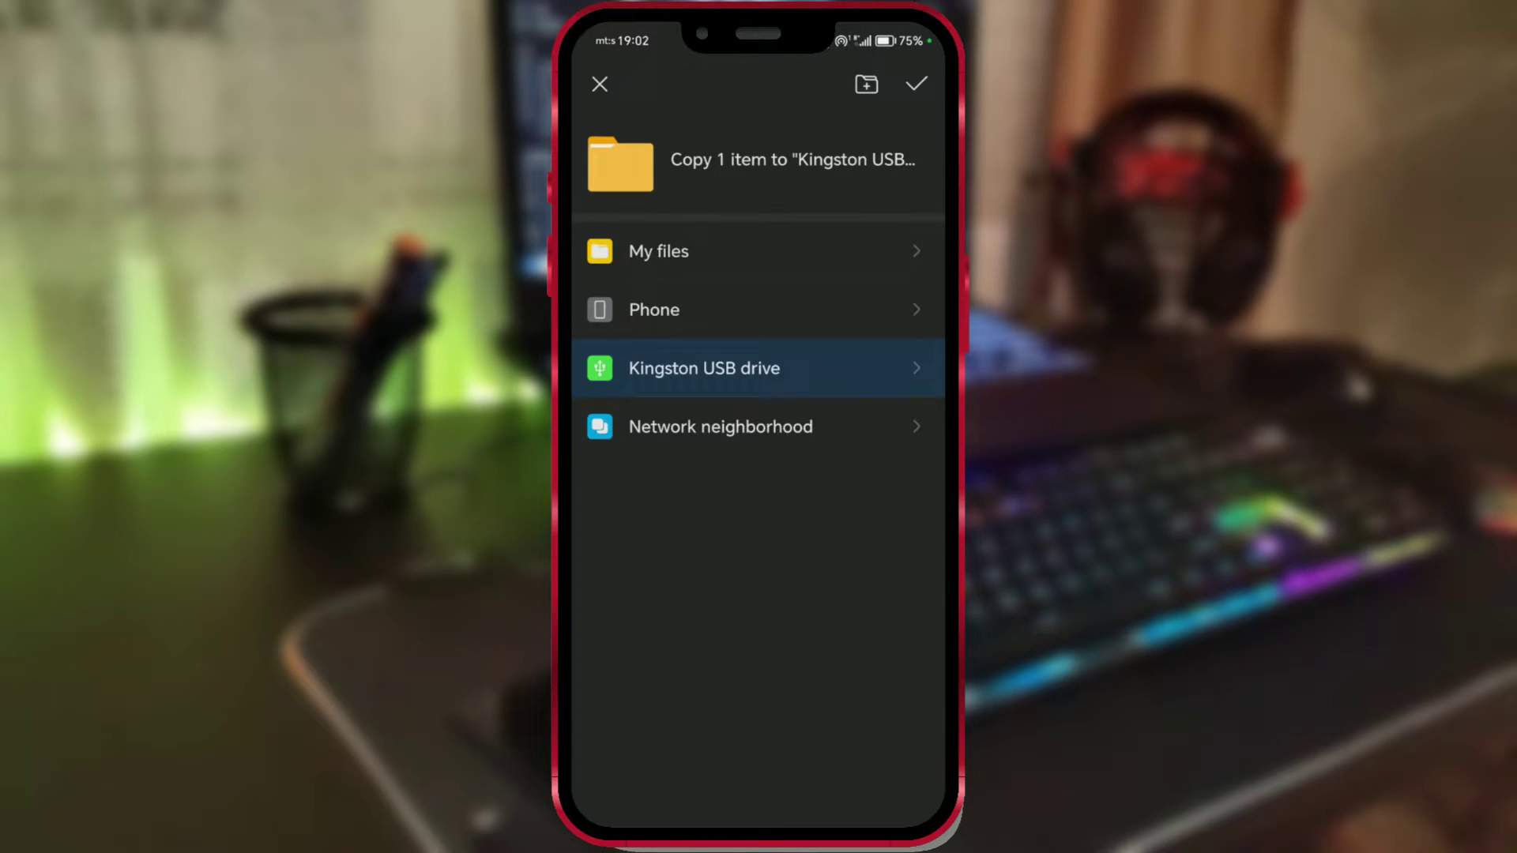
click(909, 378)
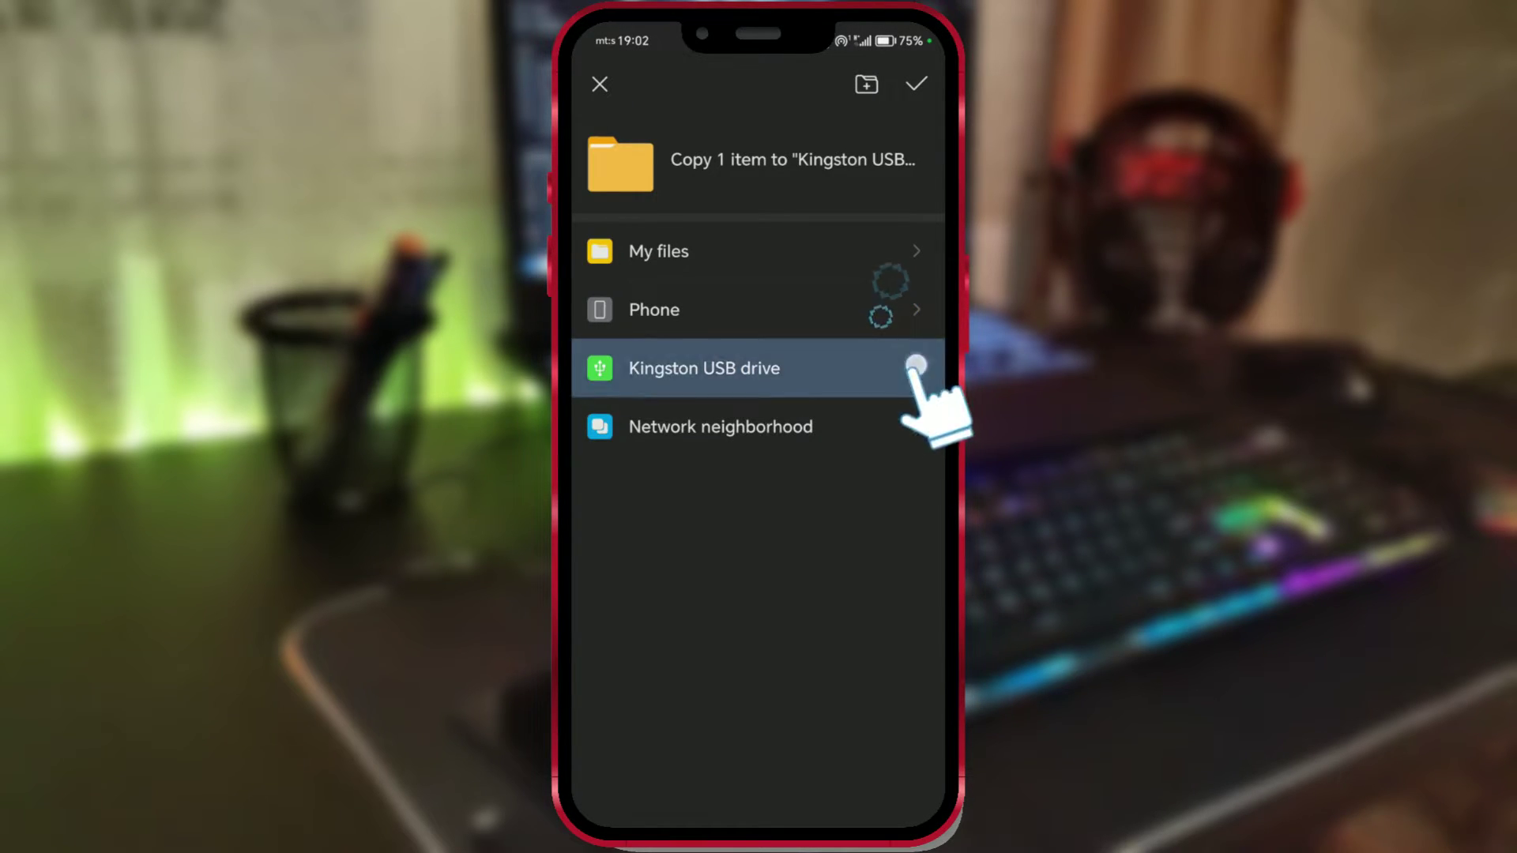
drag(822, 725, 858, 398)
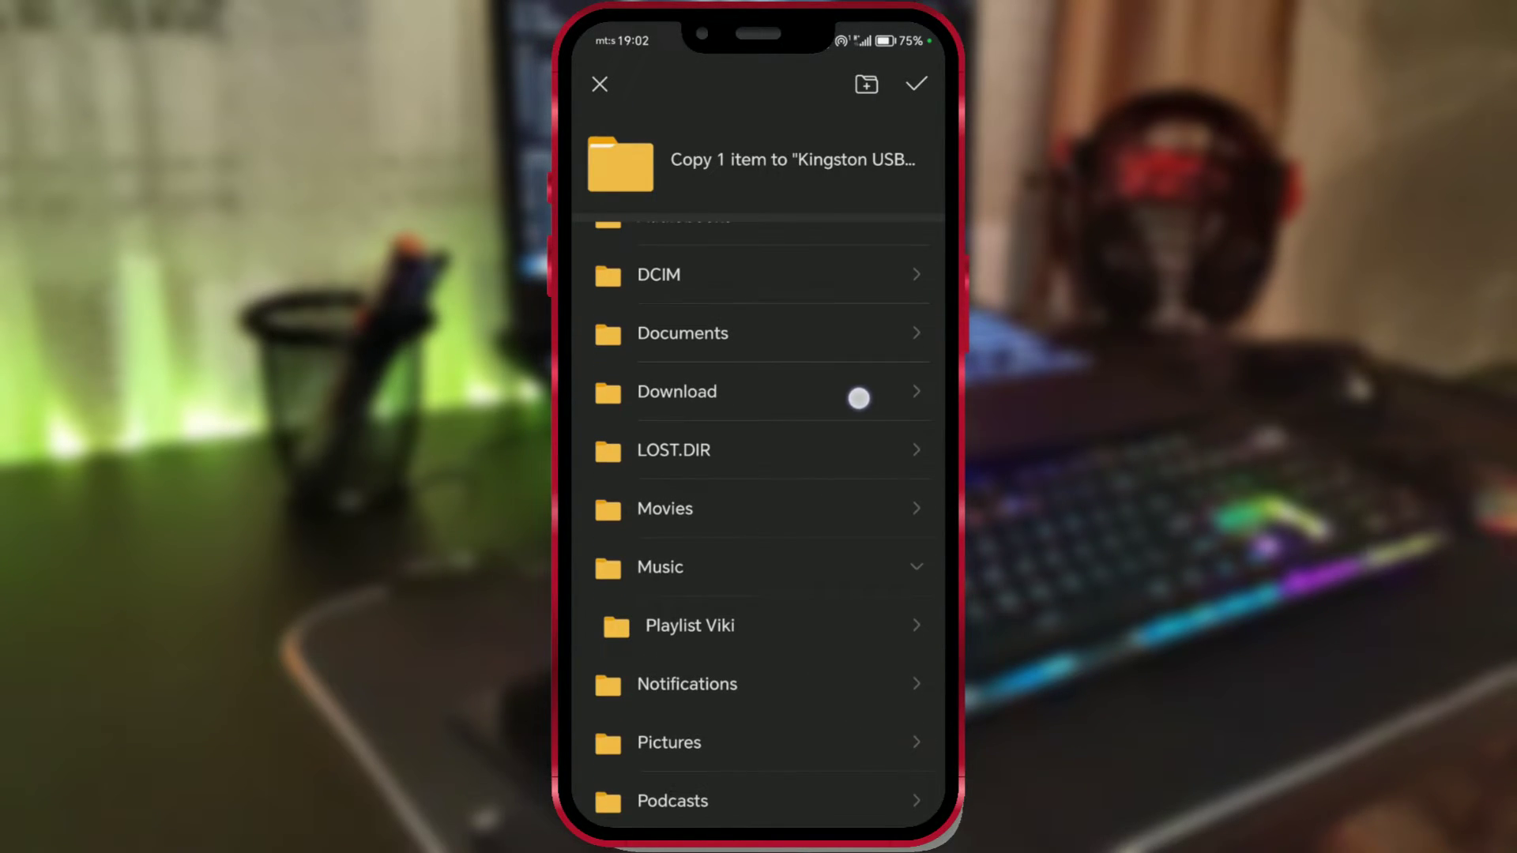
click(700, 565)
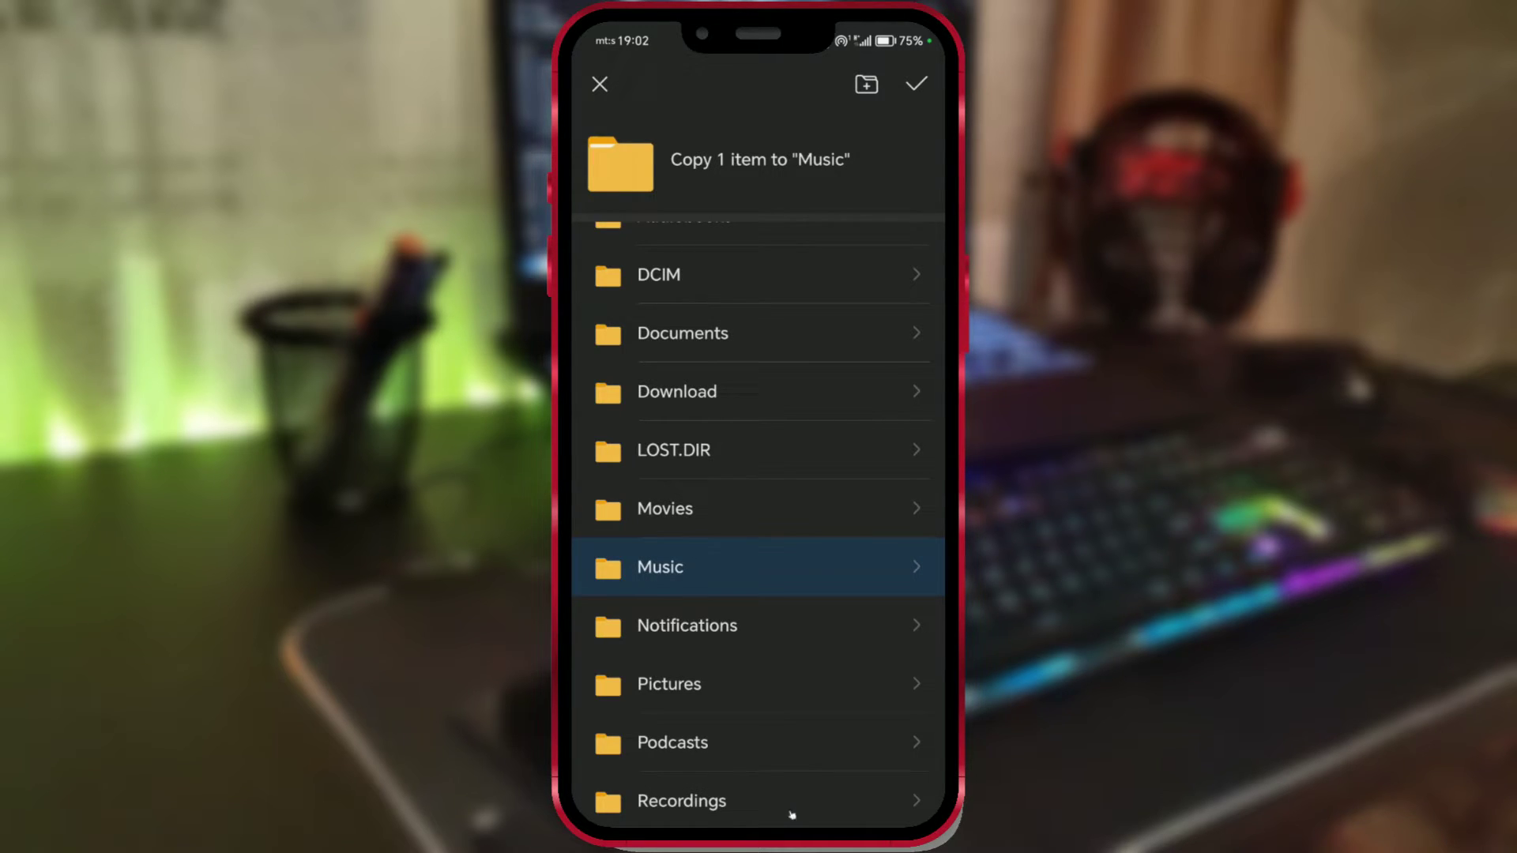
click(701, 567)
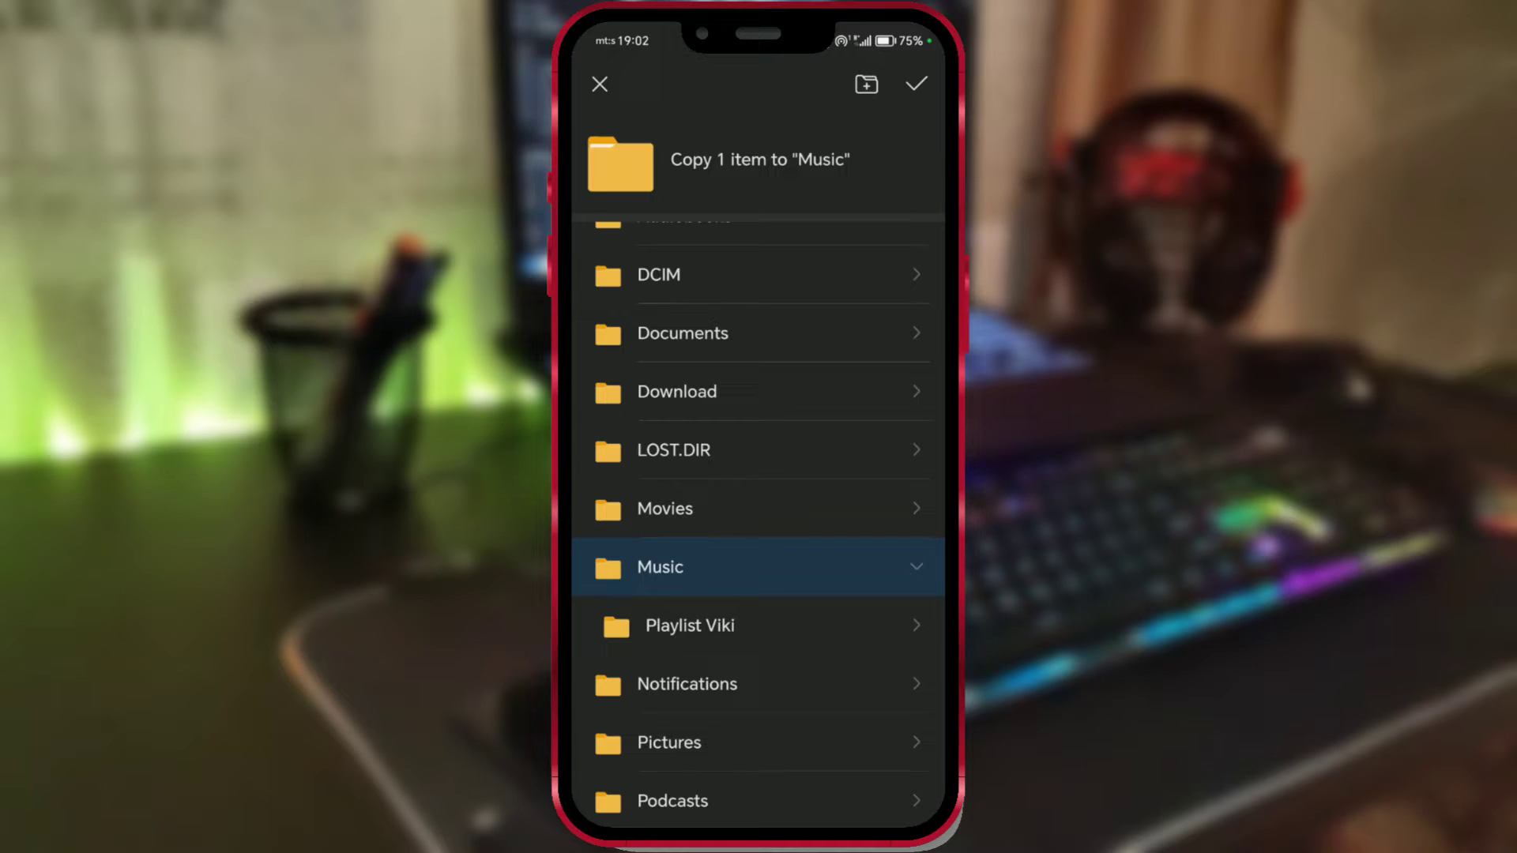
click(916, 83)
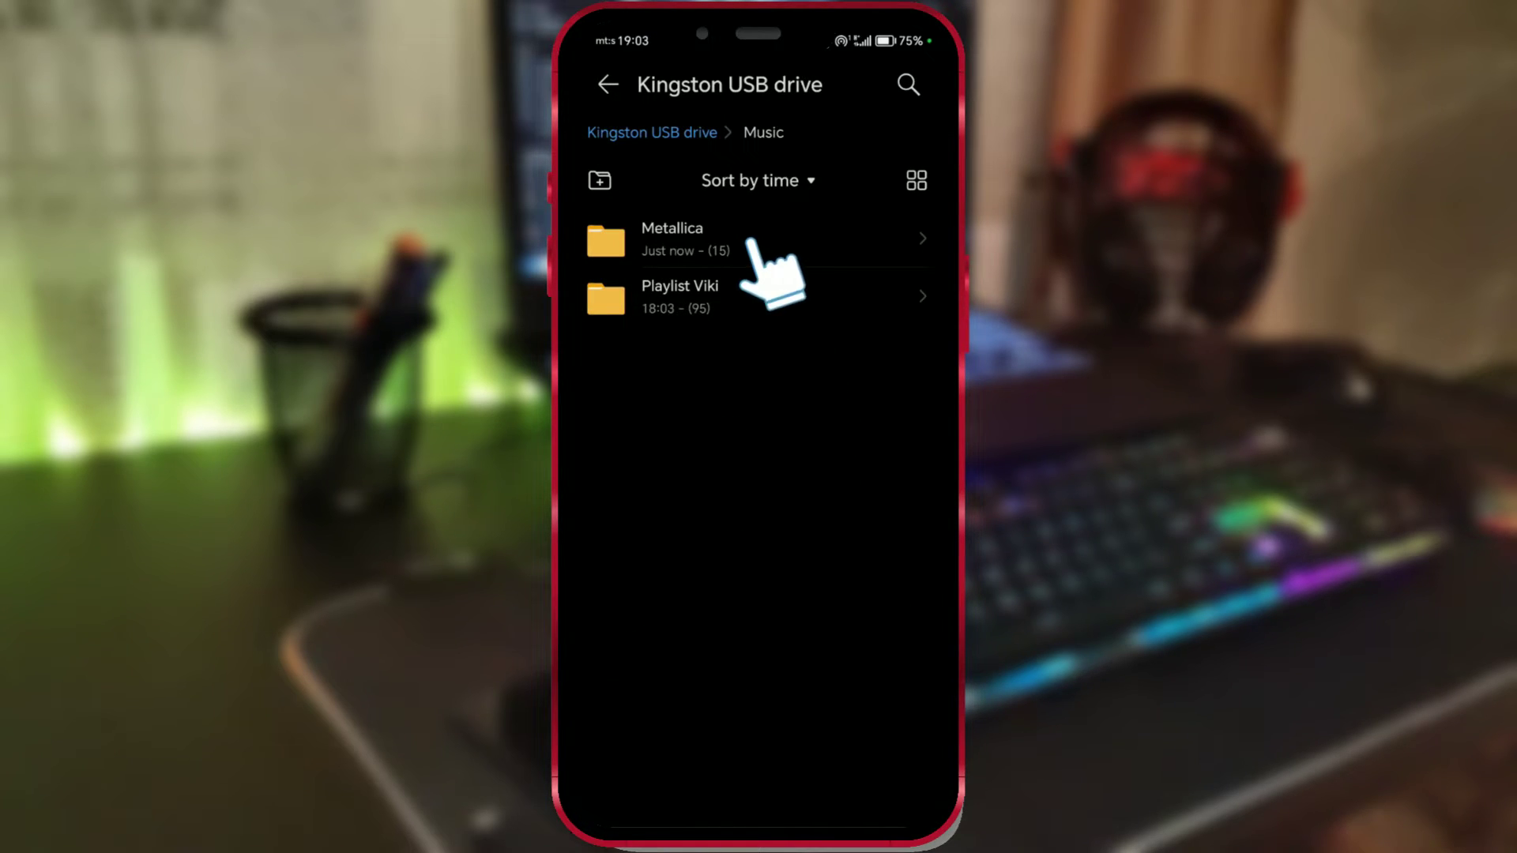
click(749, 244)
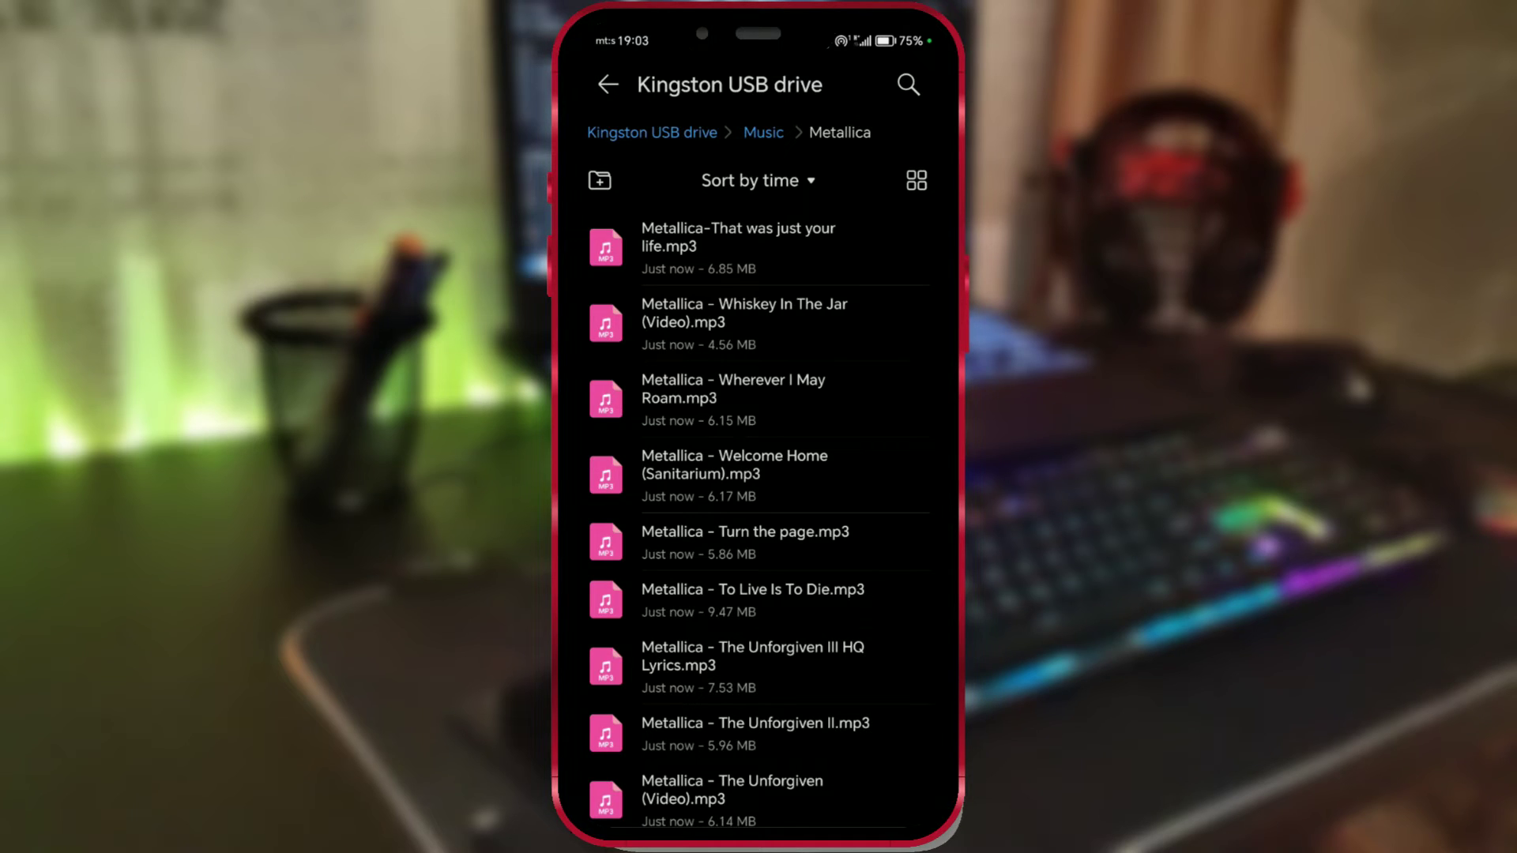
drag(575, 651, 644, 651)
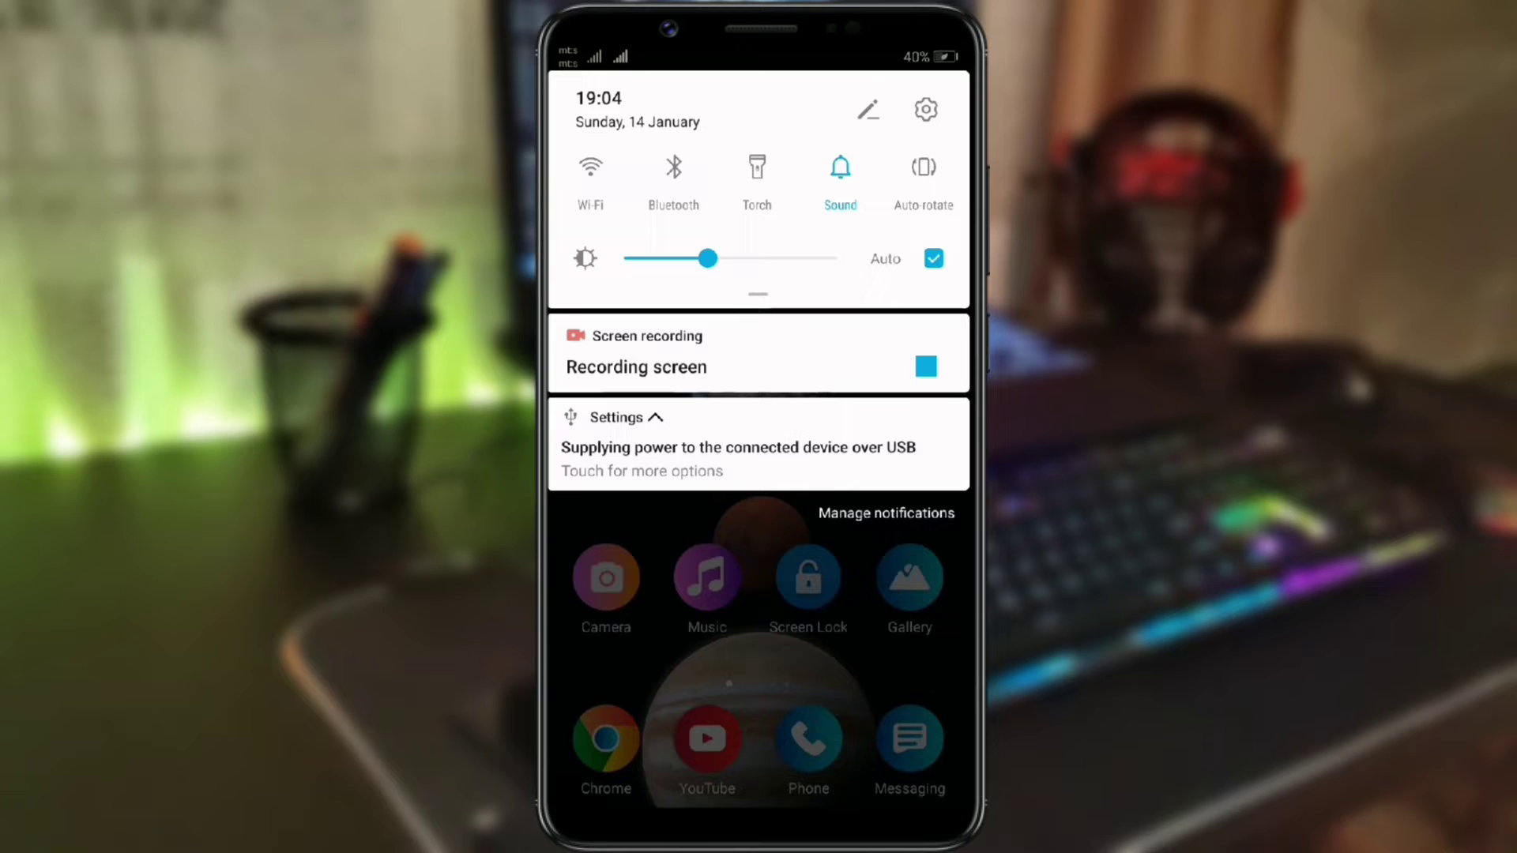
Dismiss the notification shade and open the Tools app folder on the next home page
drag(864, 490, 862, 179)
drag(843, 484, 617, 485)
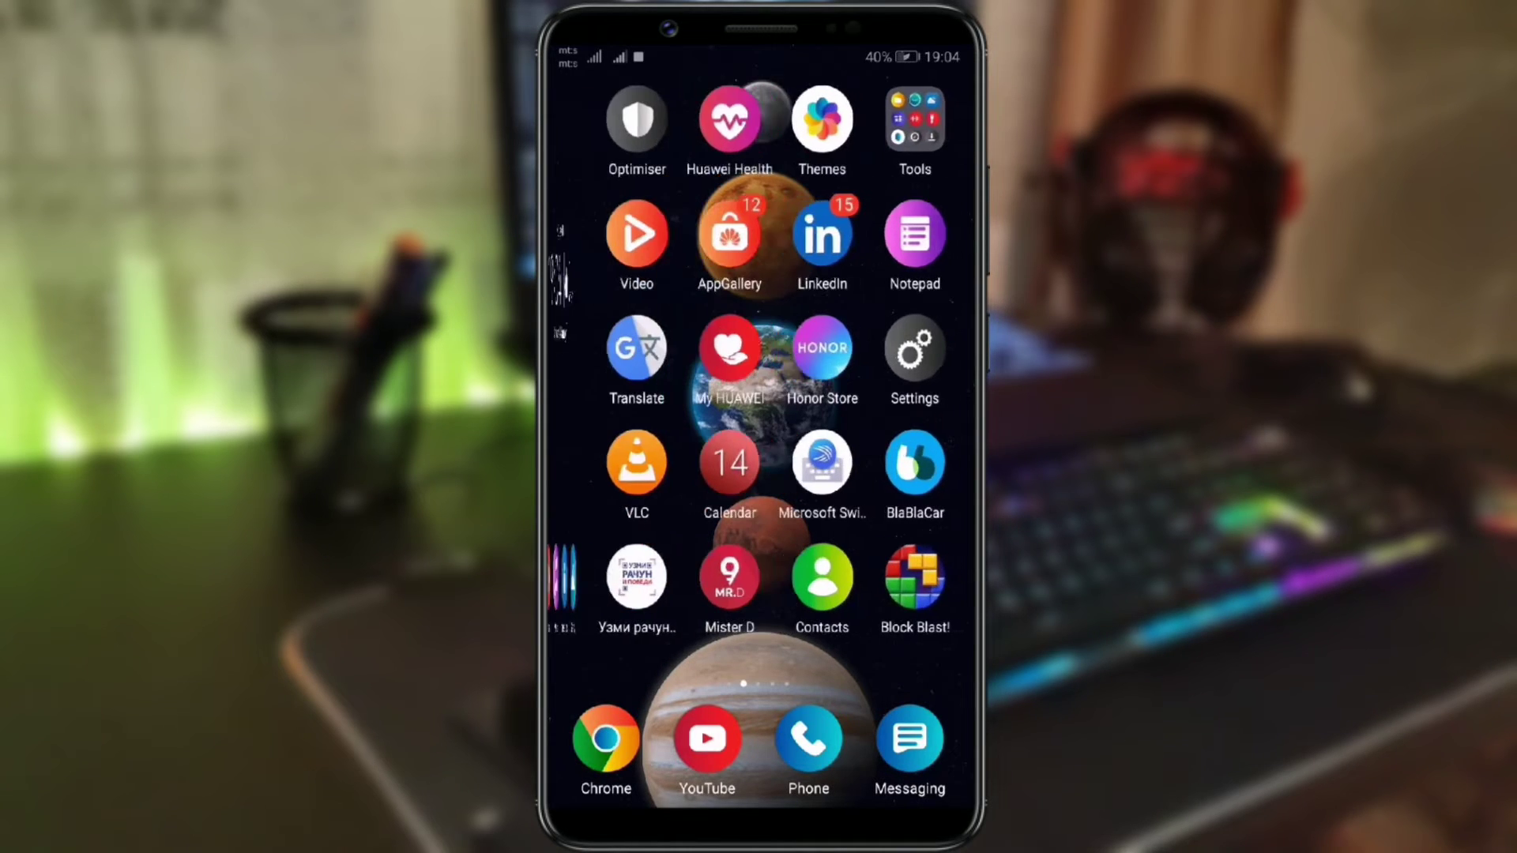
click(908, 120)
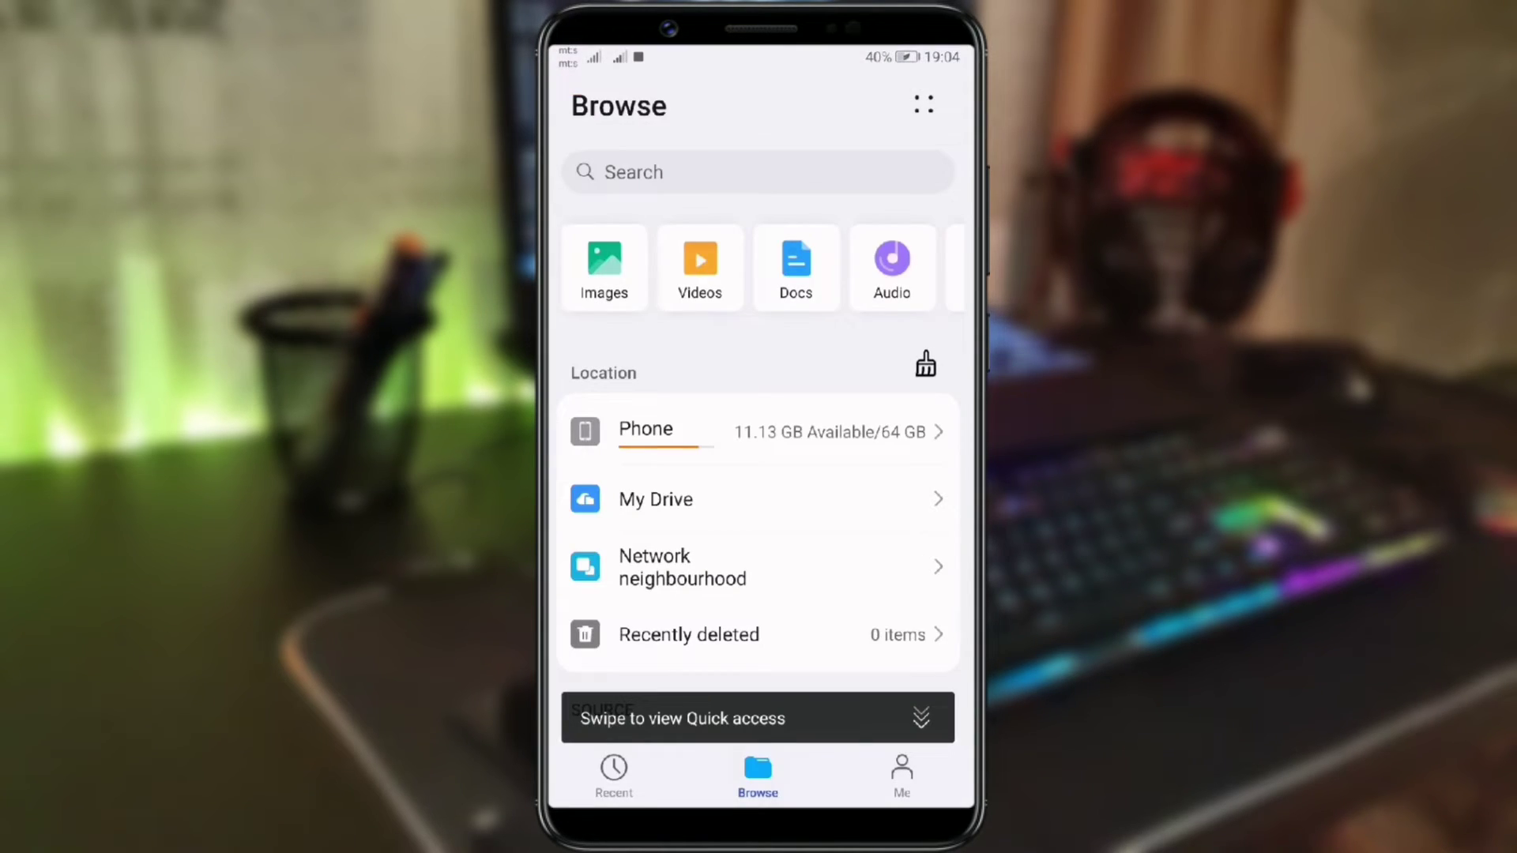
scroll(846, 458, down, 2)
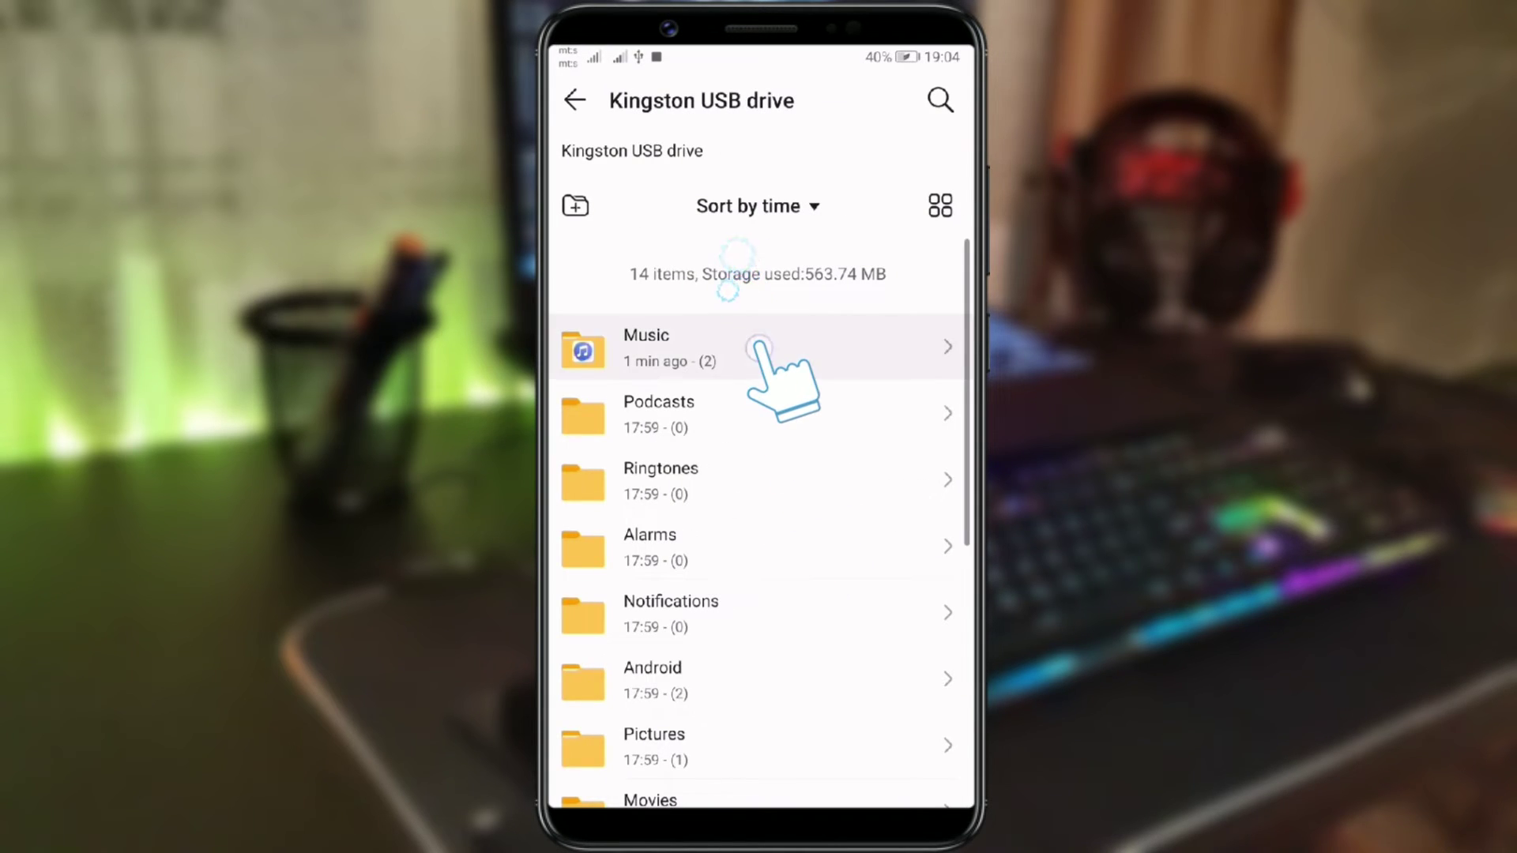
Copy the drive's Metallica folder into the phone's Music folder via Other location > Phone
click(745, 280)
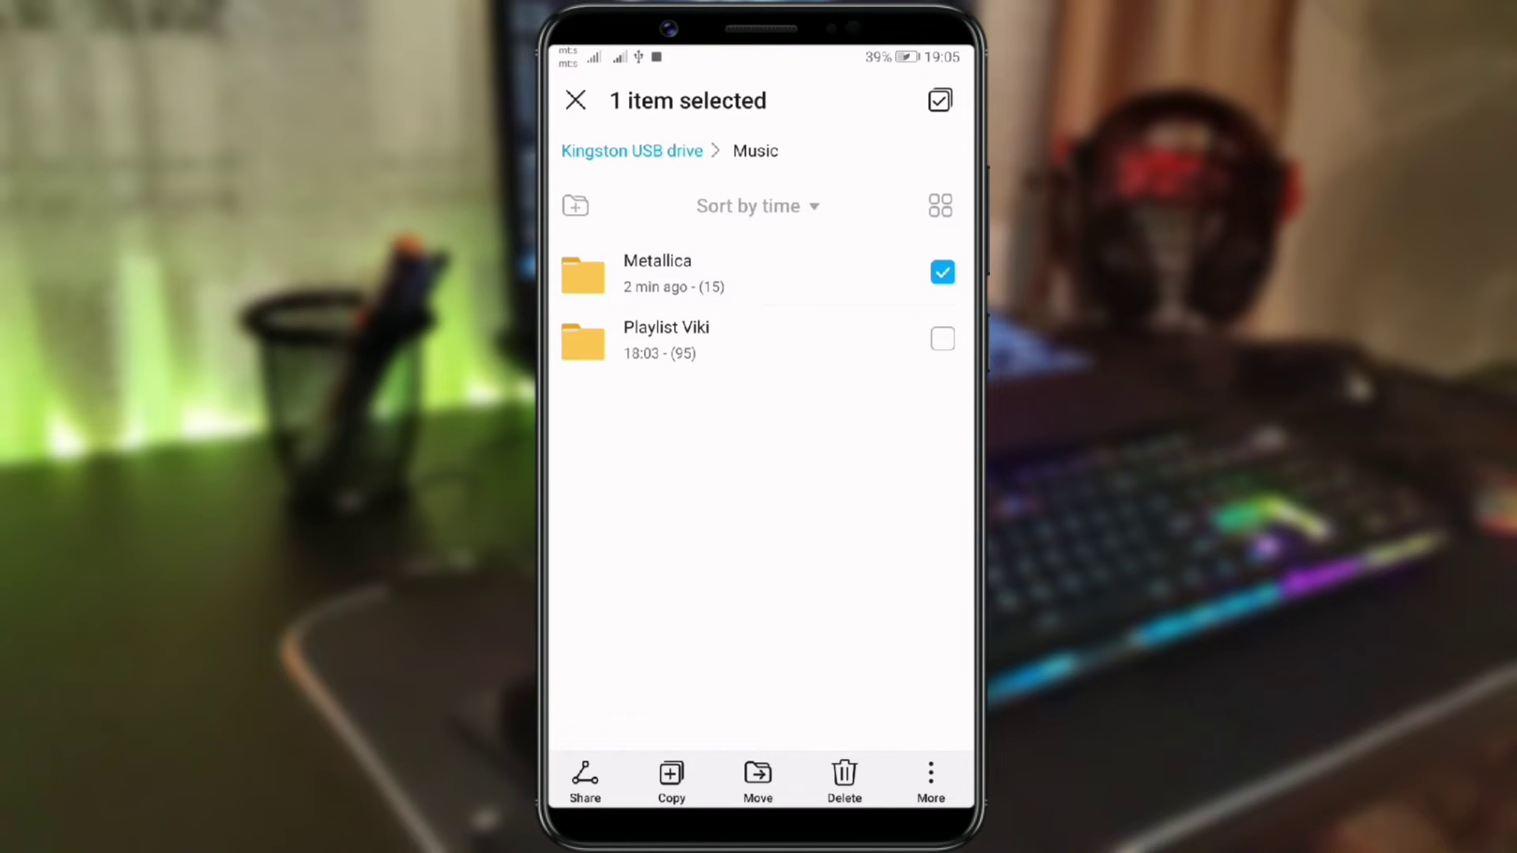
click(671, 780)
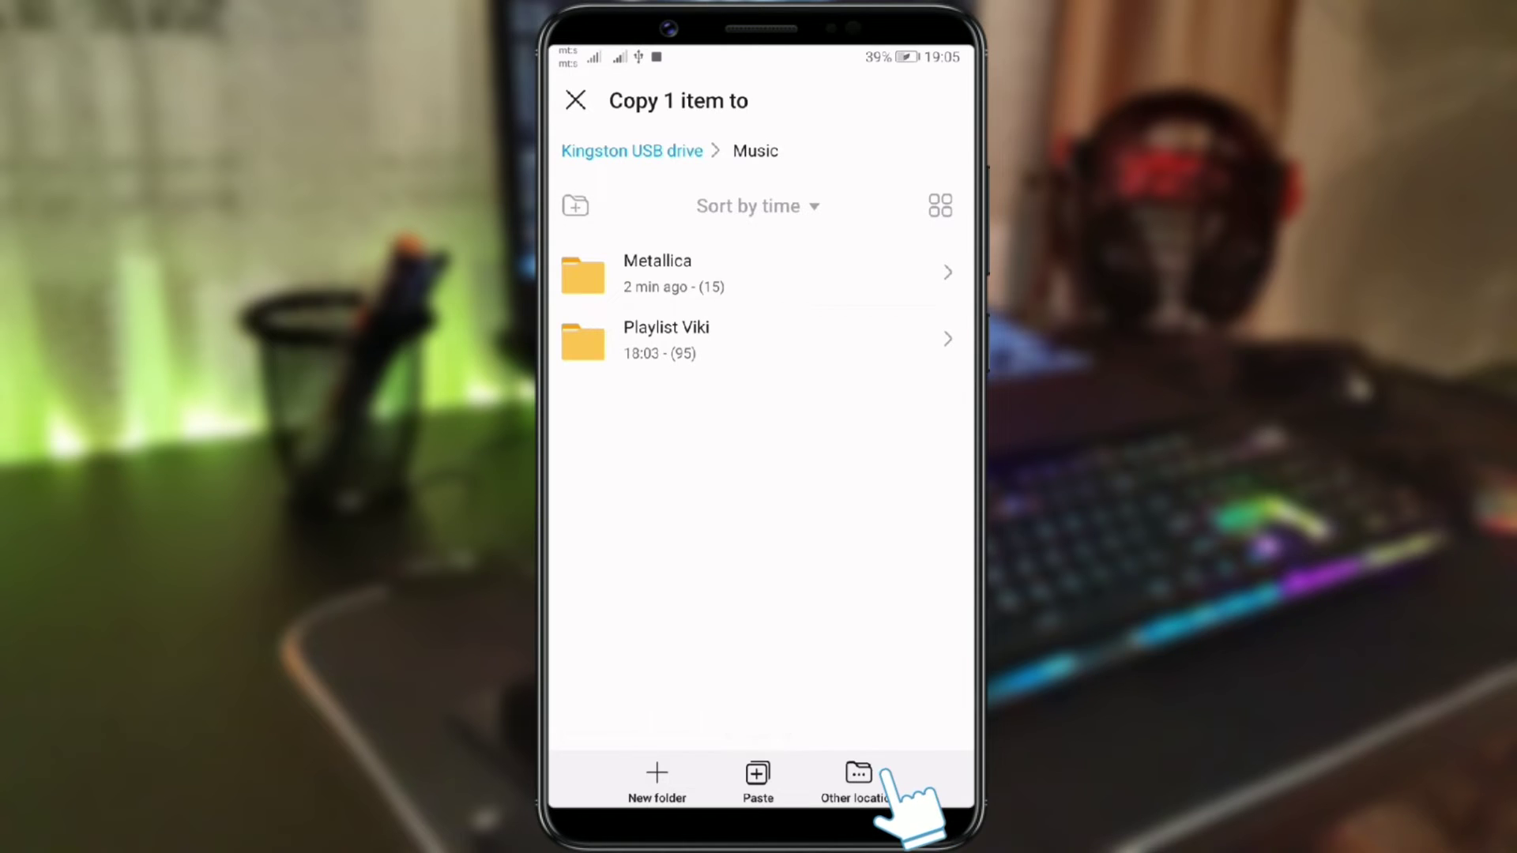
click(859, 783)
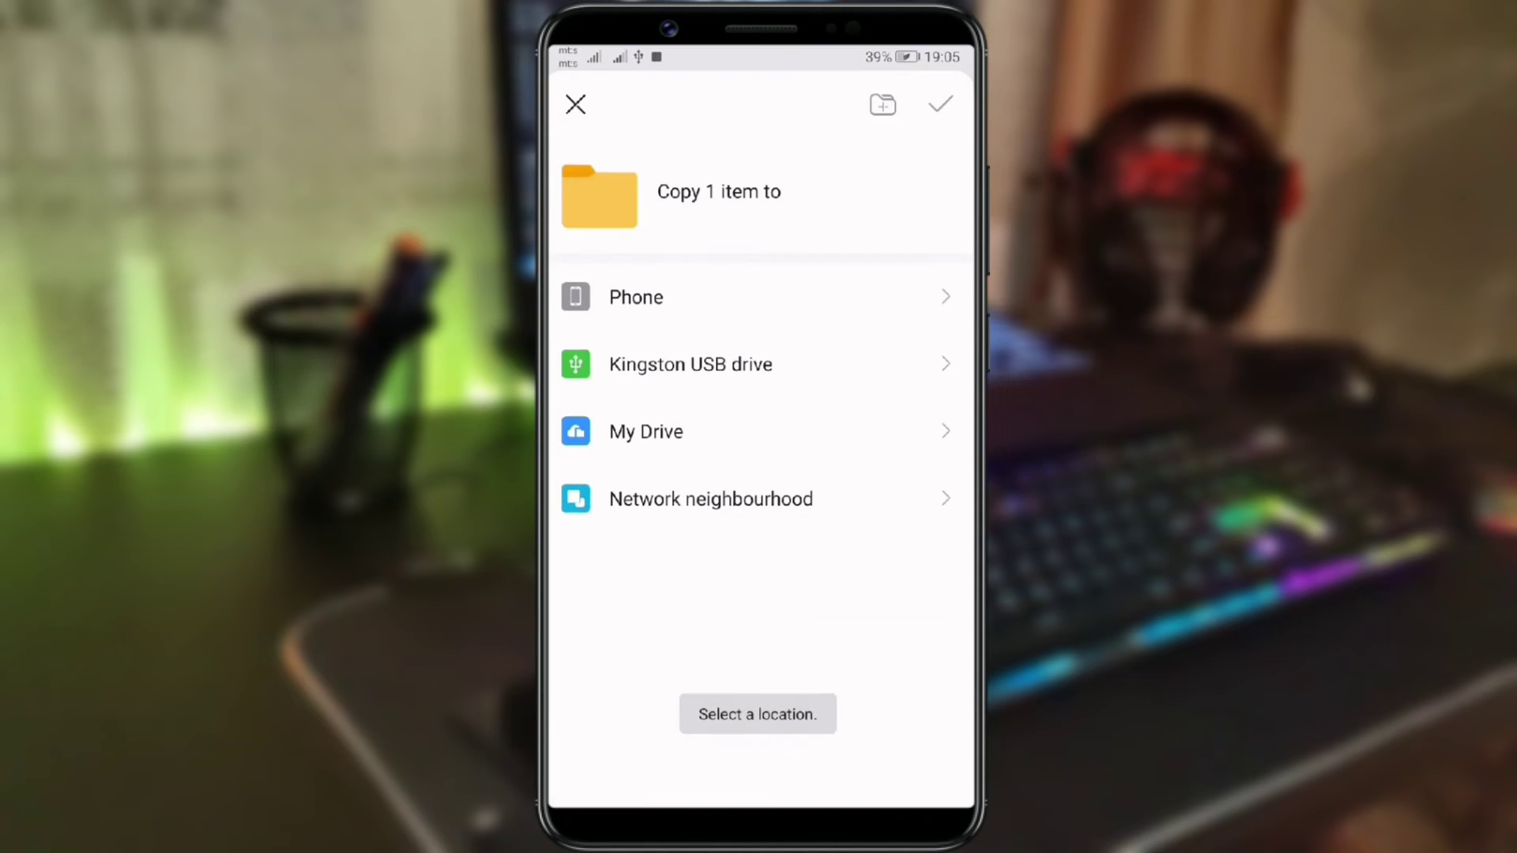
click(682, 296)
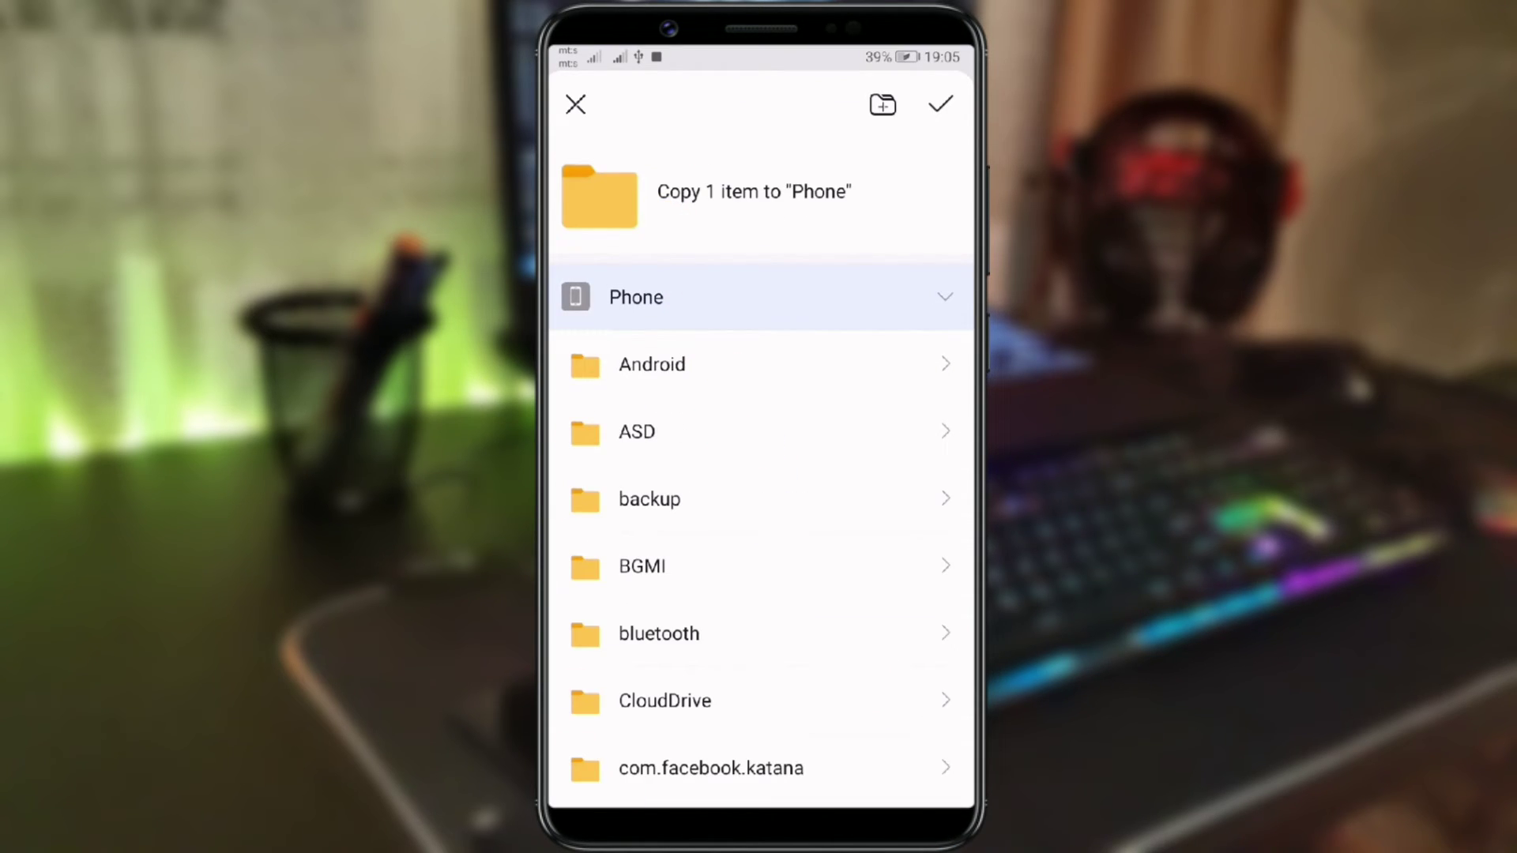
scroll(837, 724, down, 10)
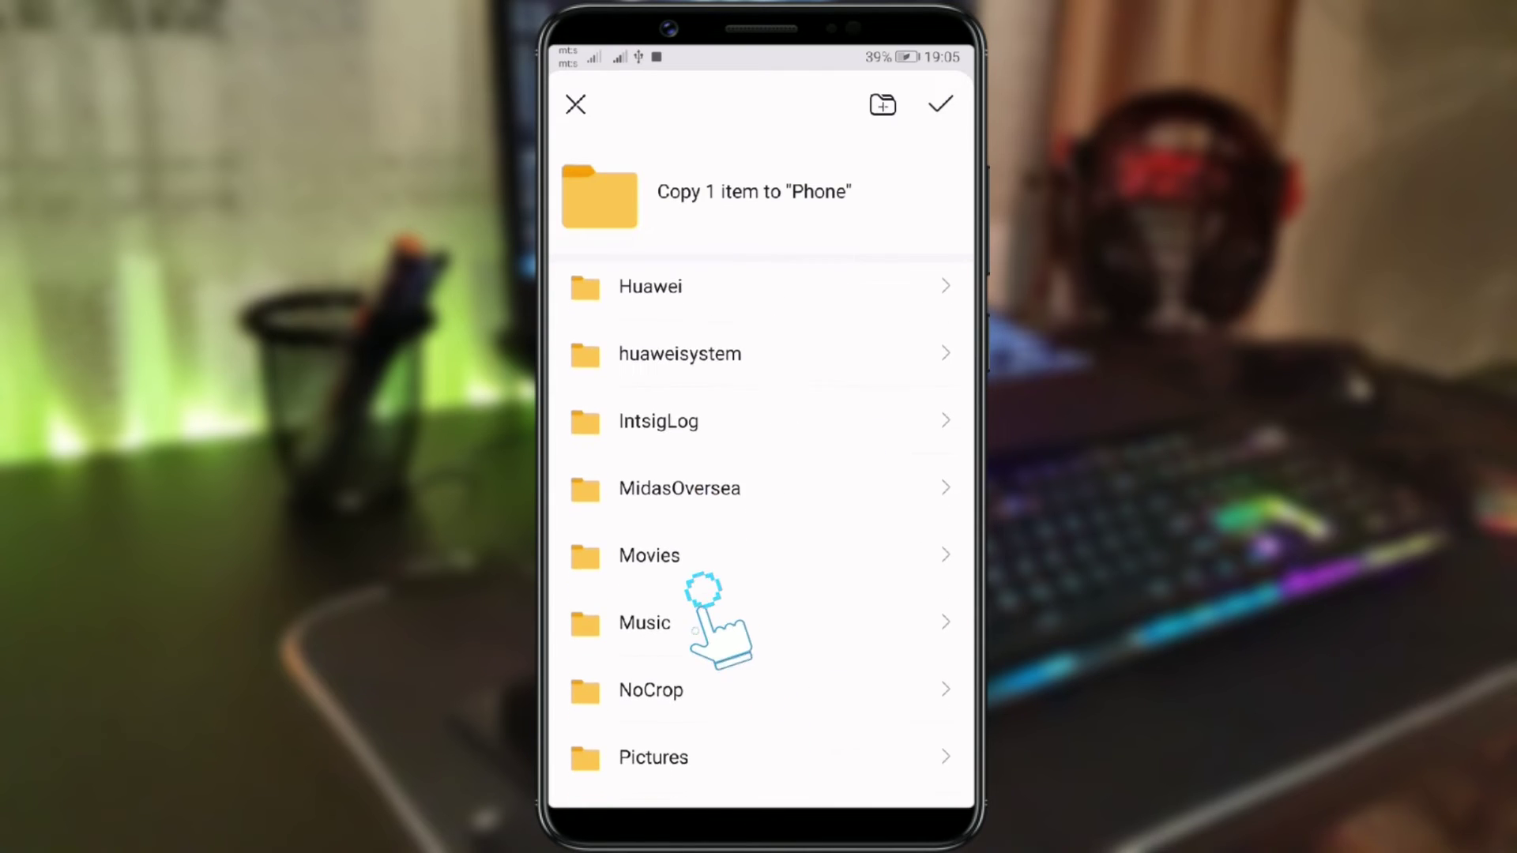
click(702, 622)
scroll(842, 569, down, 5)
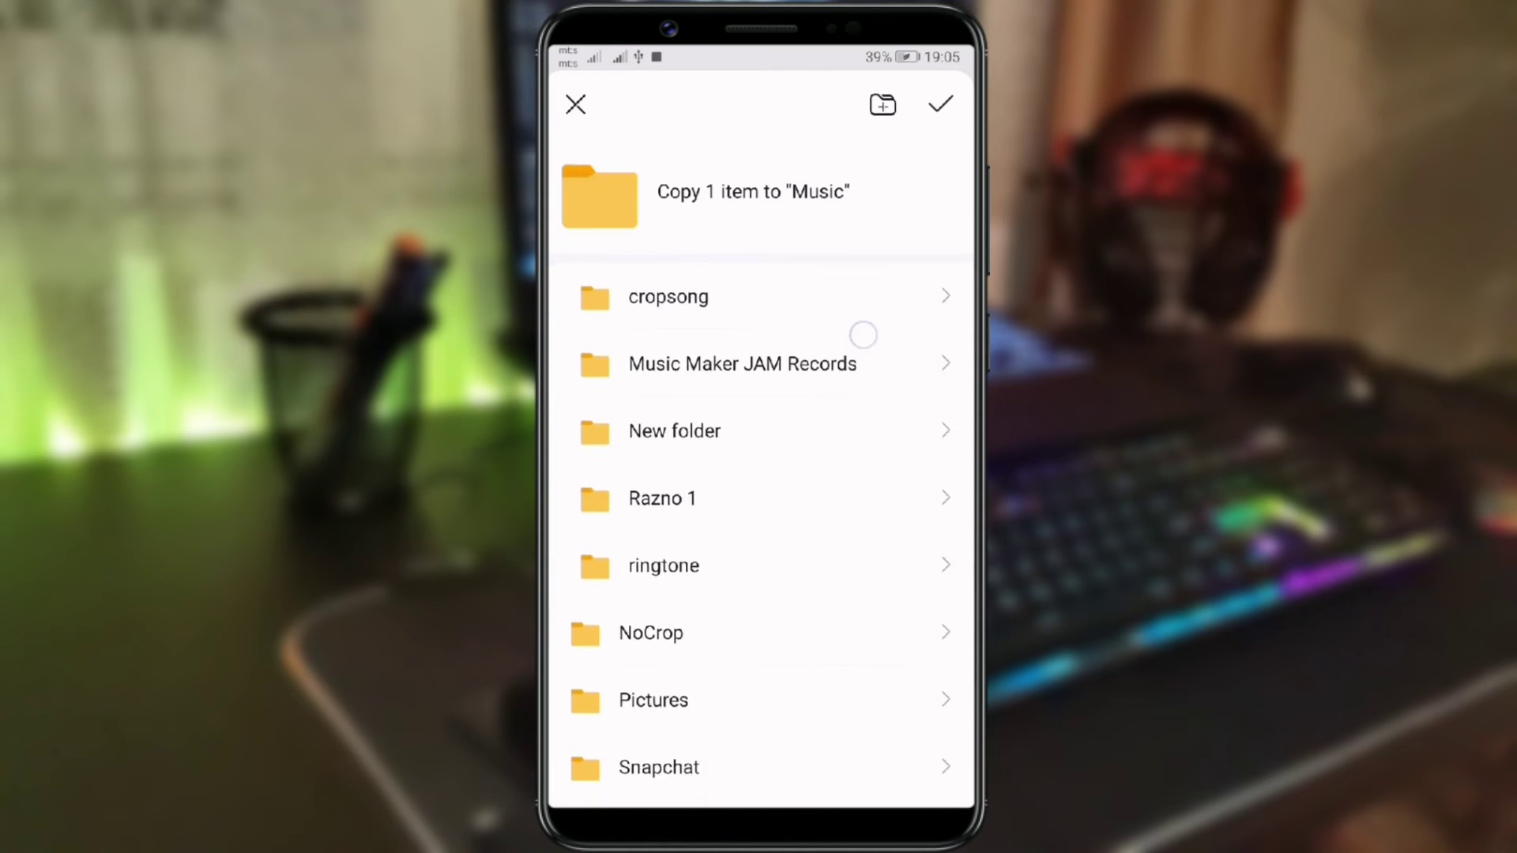
scroll(863, 335, up, 3)
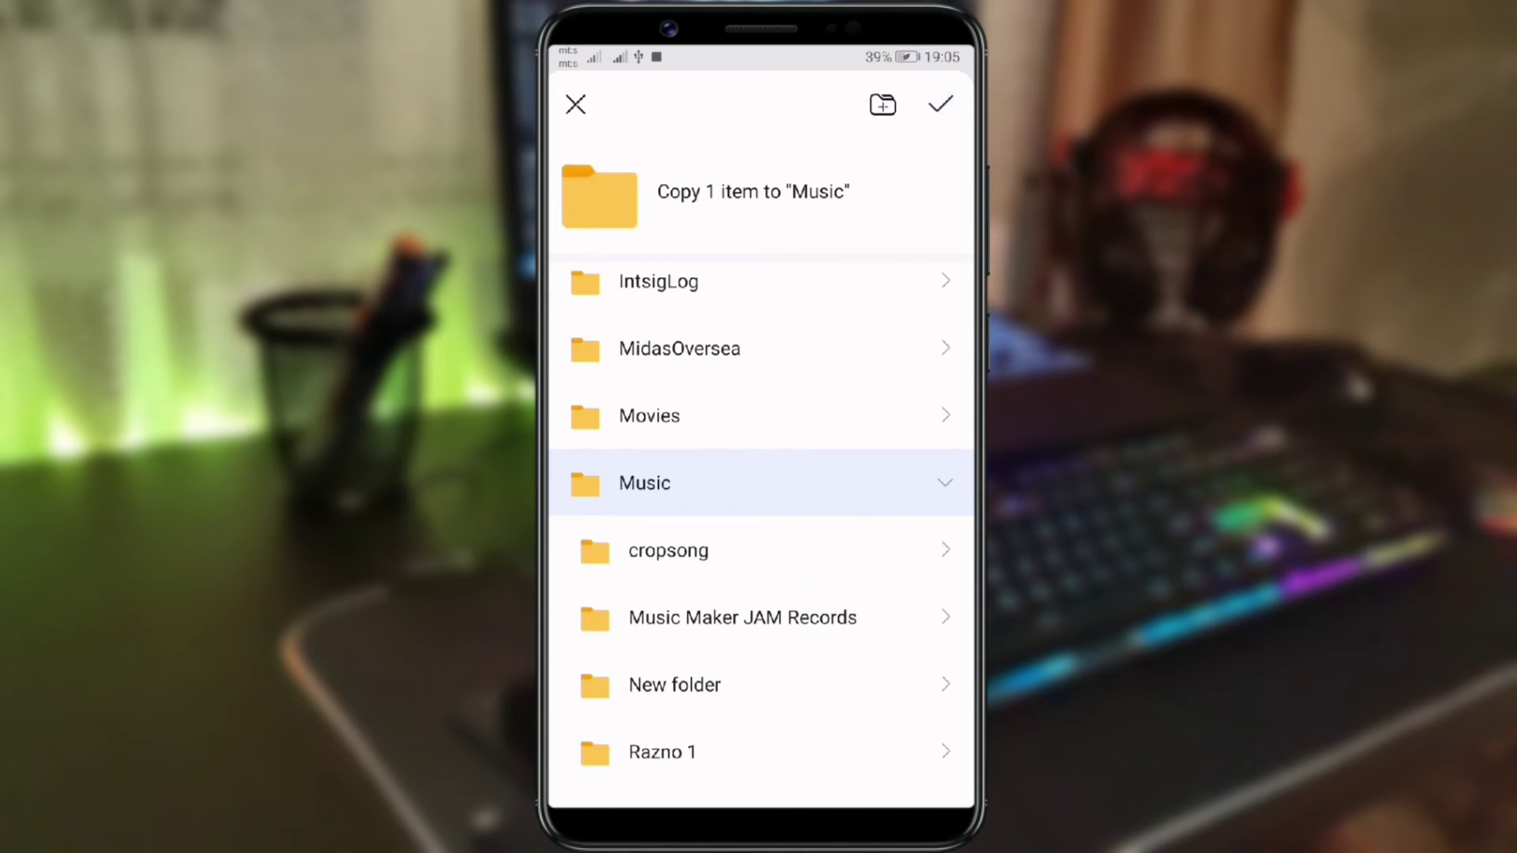
click(940, 105)
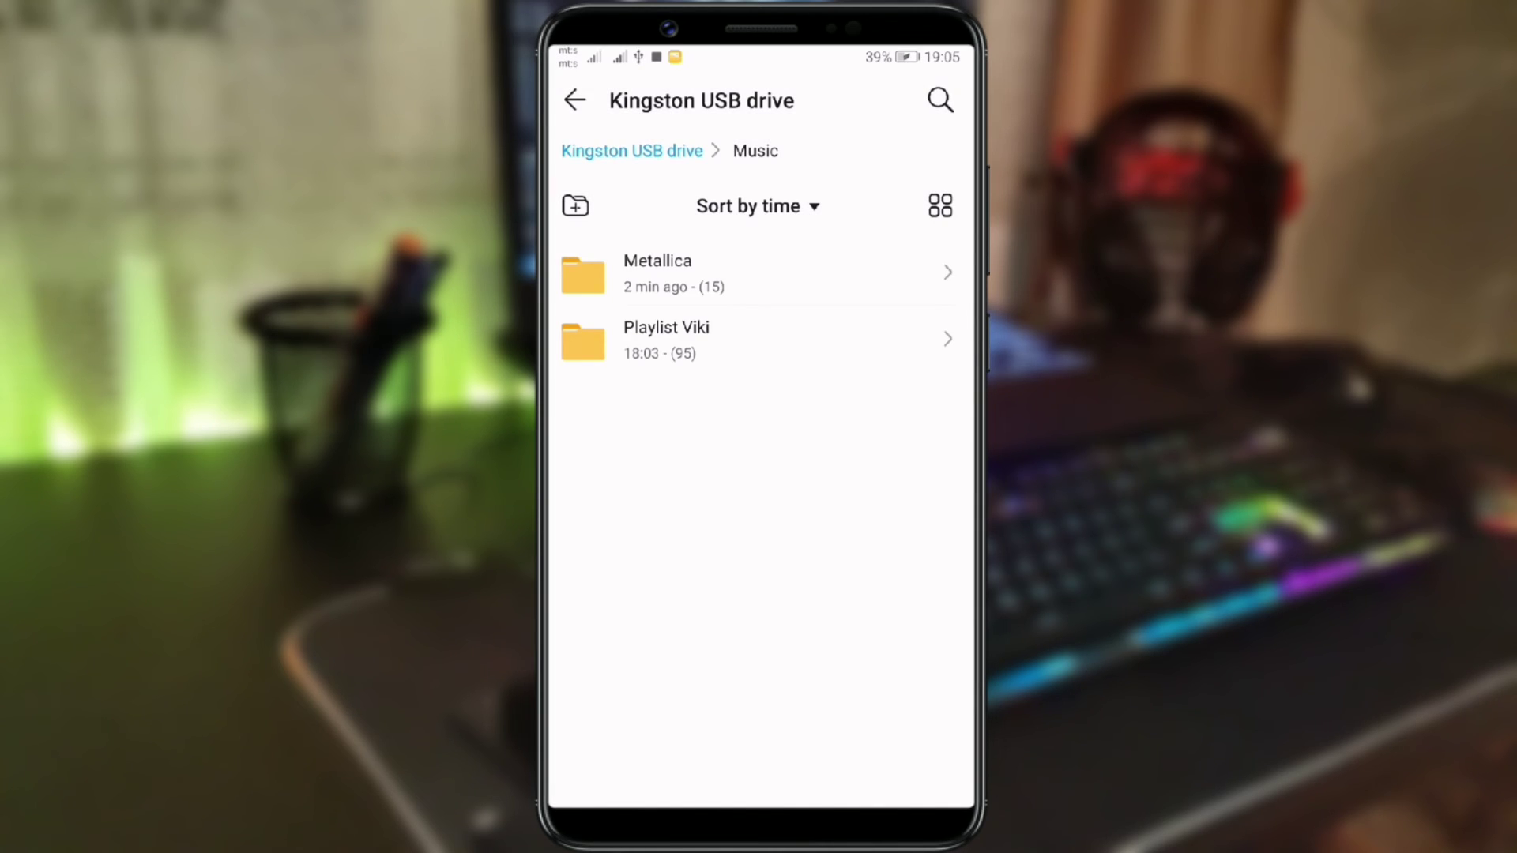
Open Phone > Music > Metallica to confirm the copied MP3 songs are present
click(574, 99)
click(575, 100)
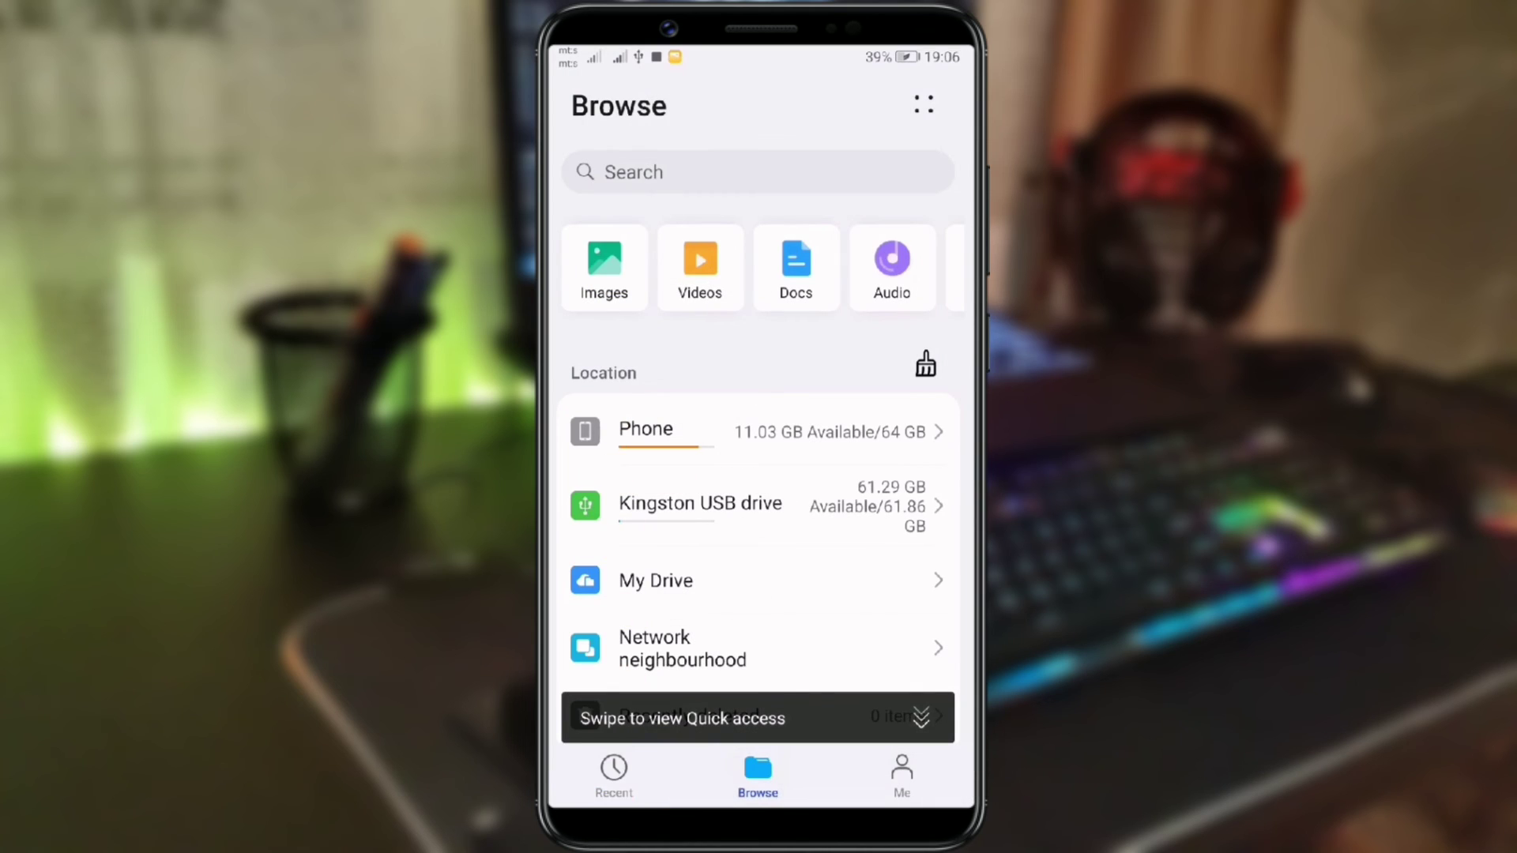
click(820, 438)
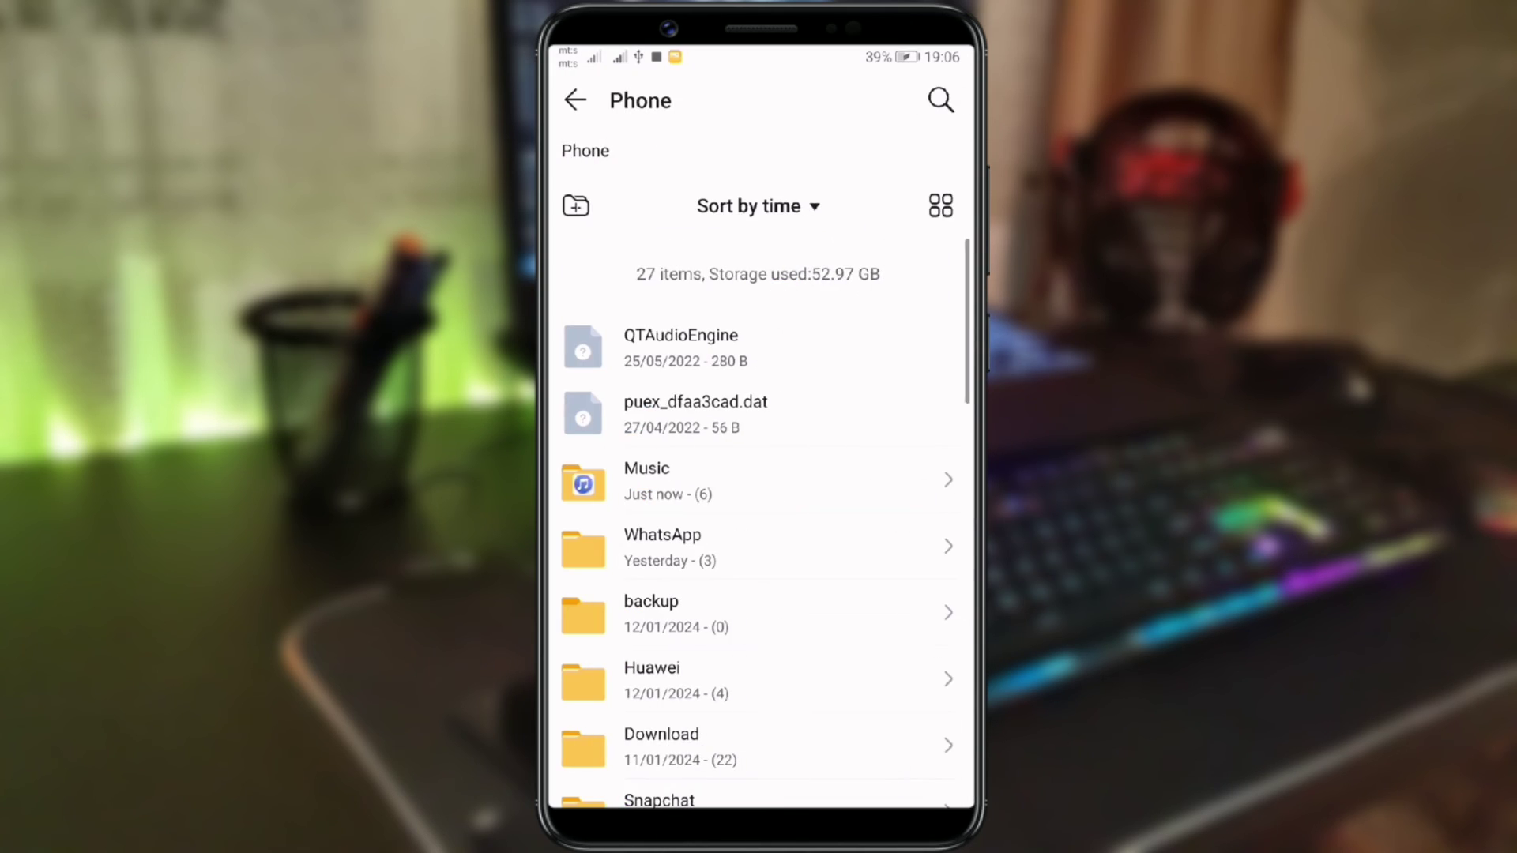
click(646, 479)
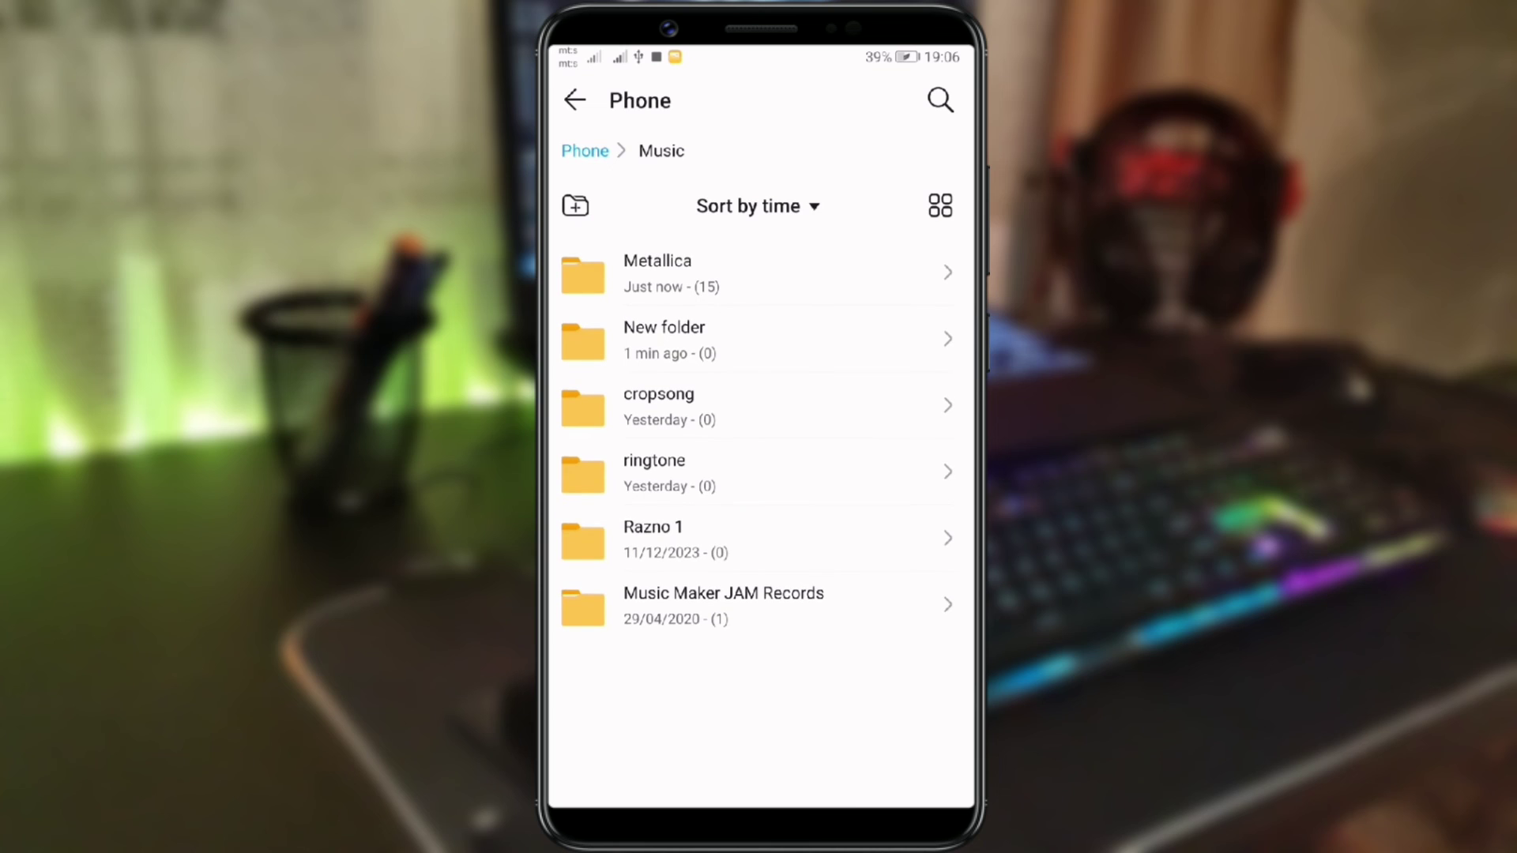
click(759, 273)
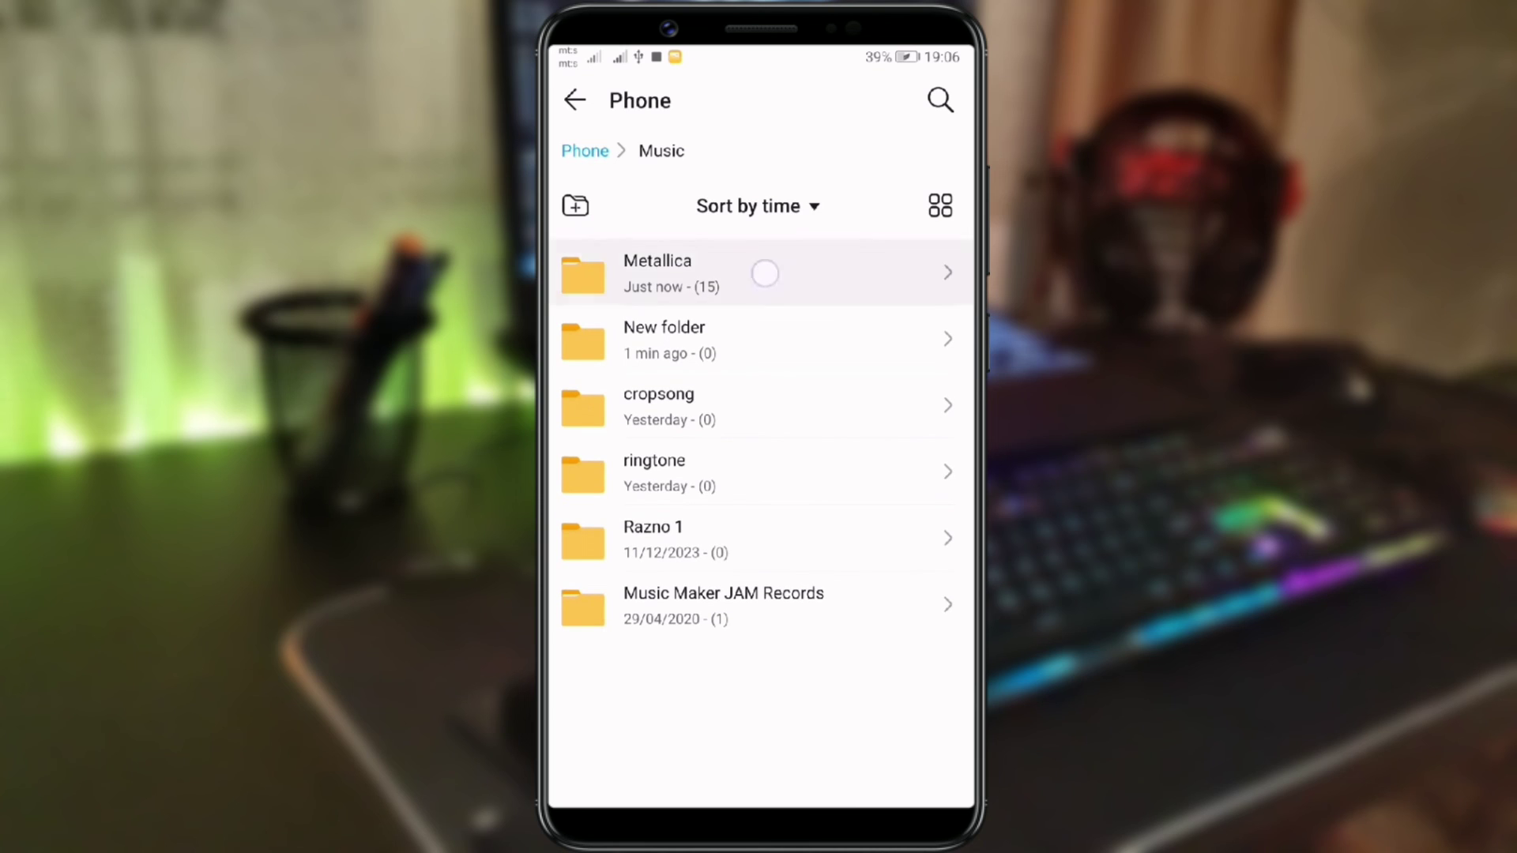
scroll(846, 485, down, 10)
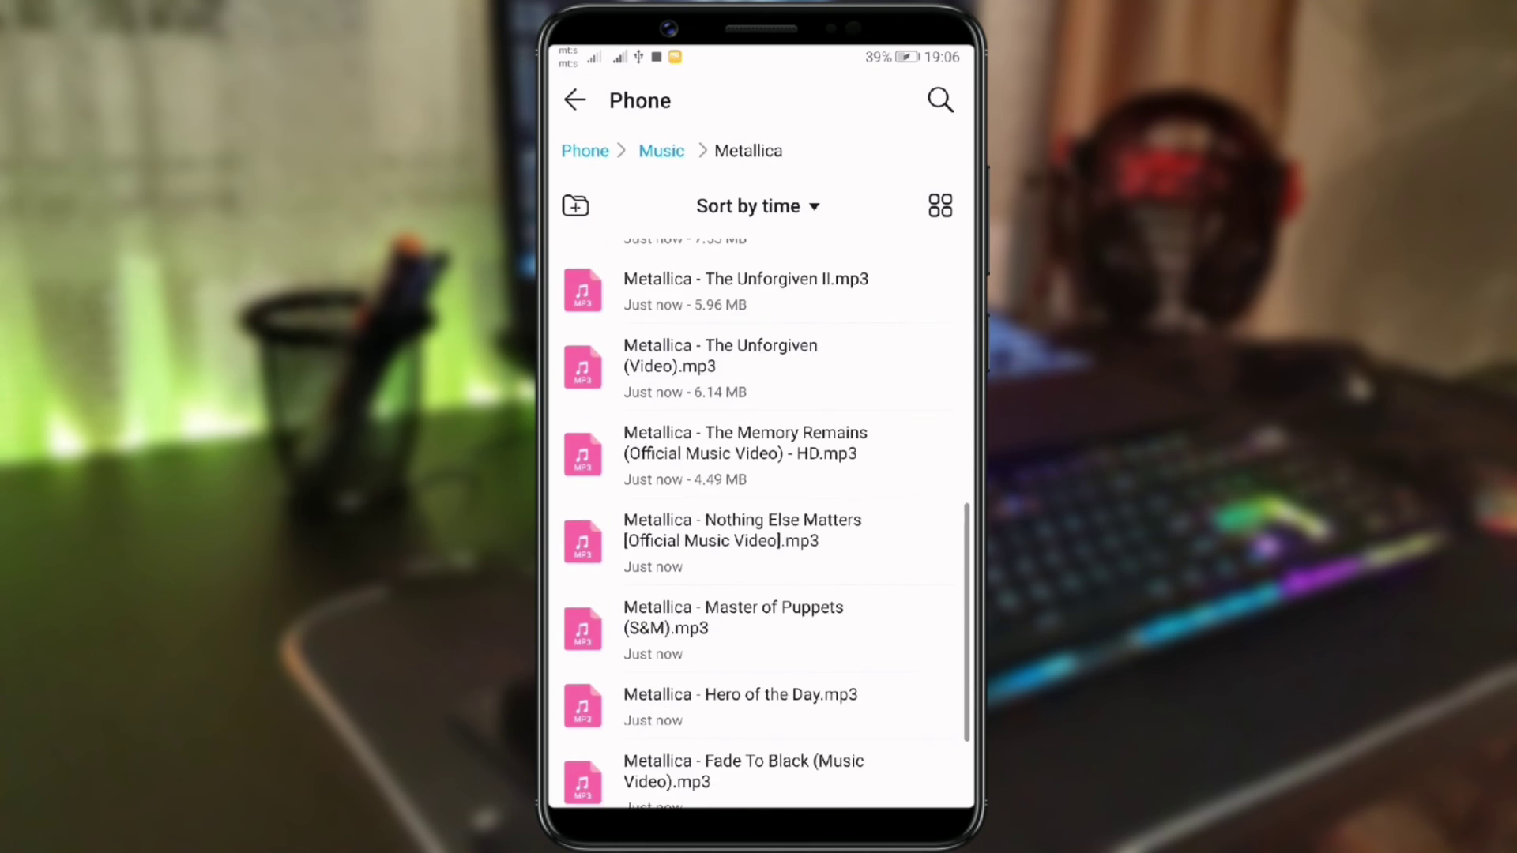